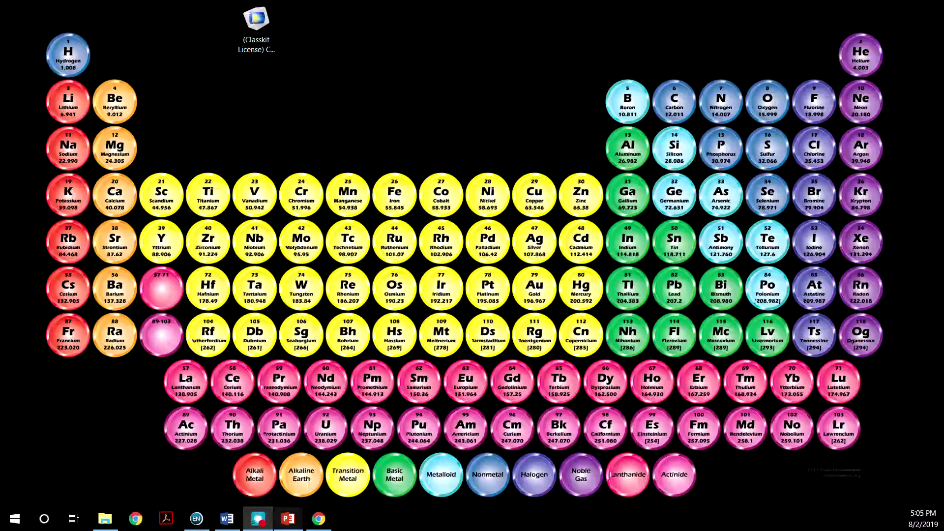
In Chrome, show the downloadable application files for the Steady-State 2D Heat Transfer with Conduction model.
left_click(319, 519)
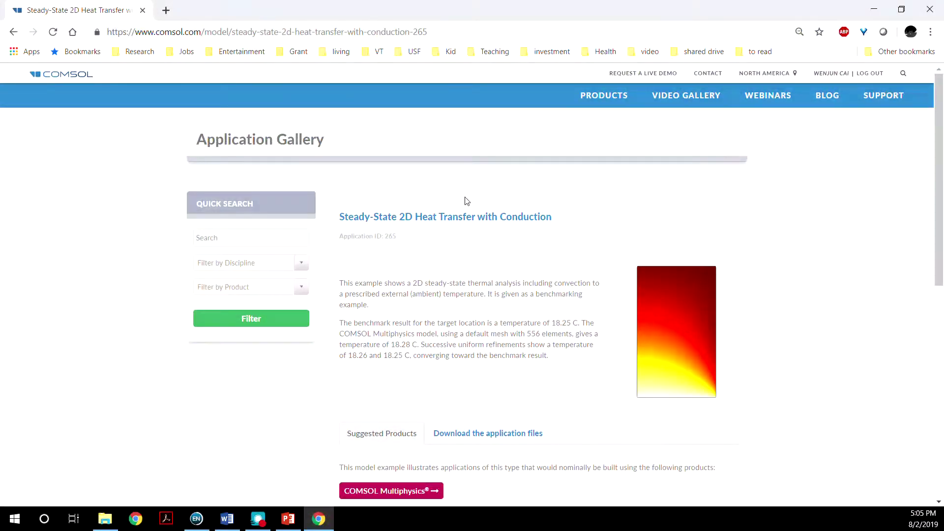
scroll(503, 322, "down", 5)
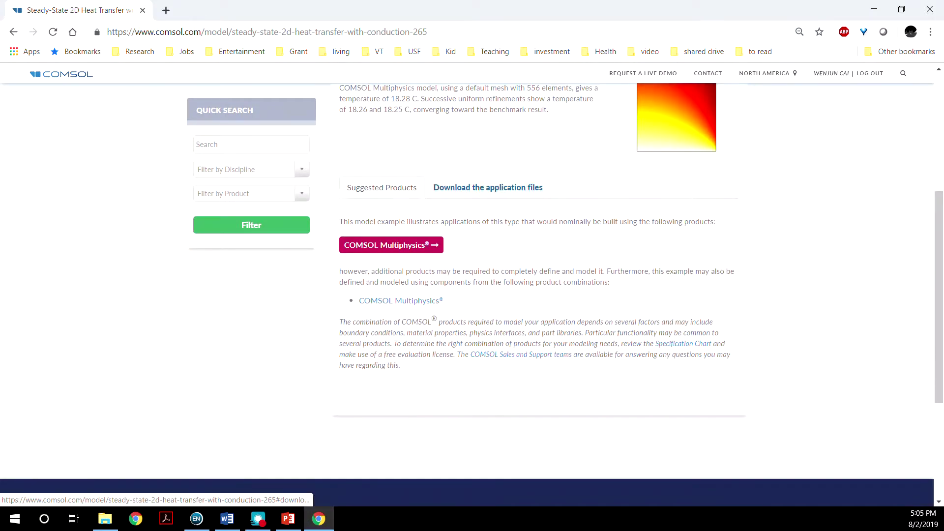
left_click(484, 193)
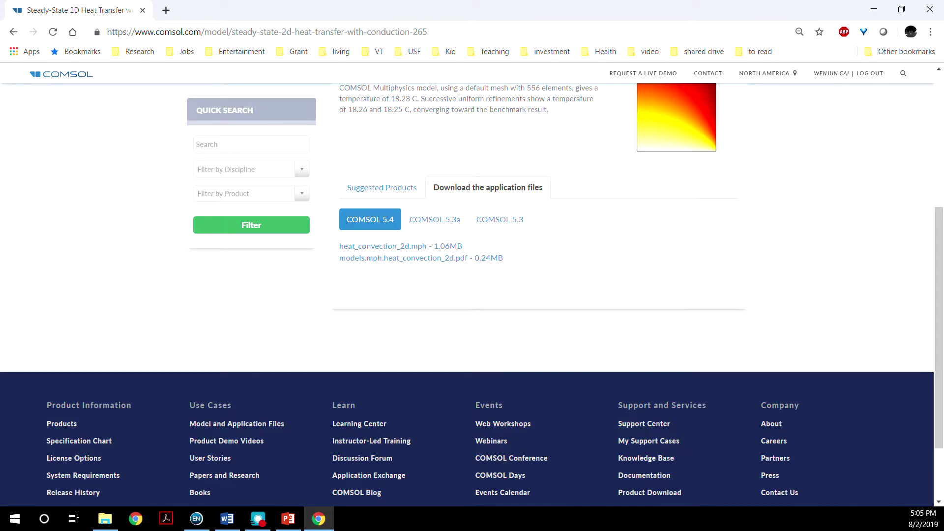
scroll(708, 123, "up", 5)
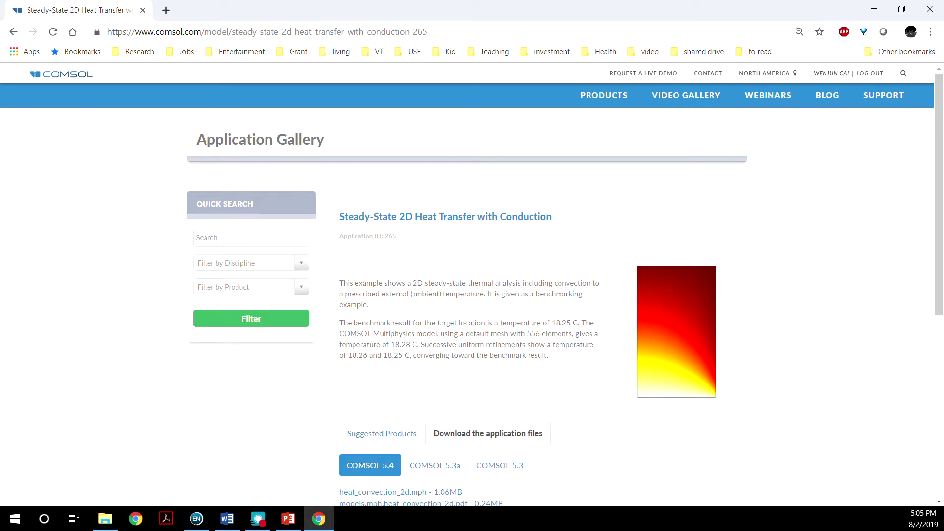
Maximize the PowerPoint thermal deck and go to slide 7, Modeling Steps/Procedure.
left_click(288, 519)
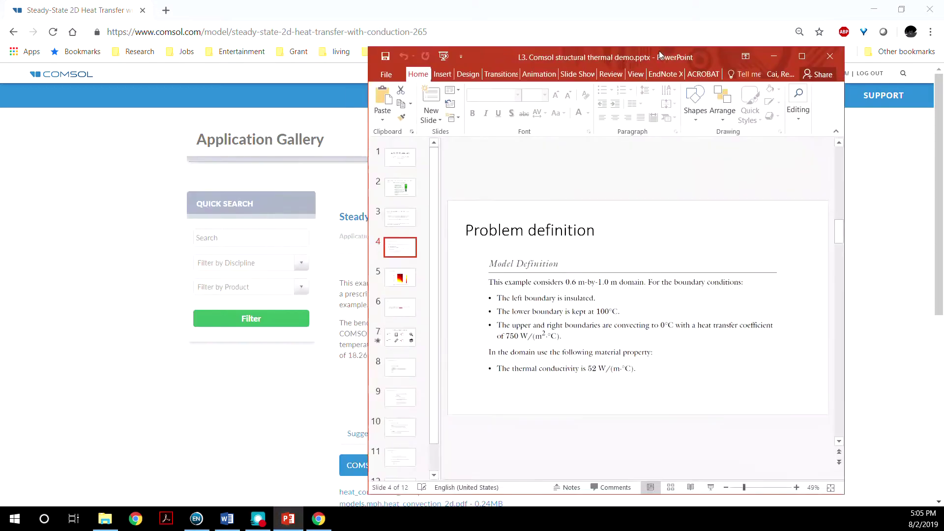
double_click(659, 55)
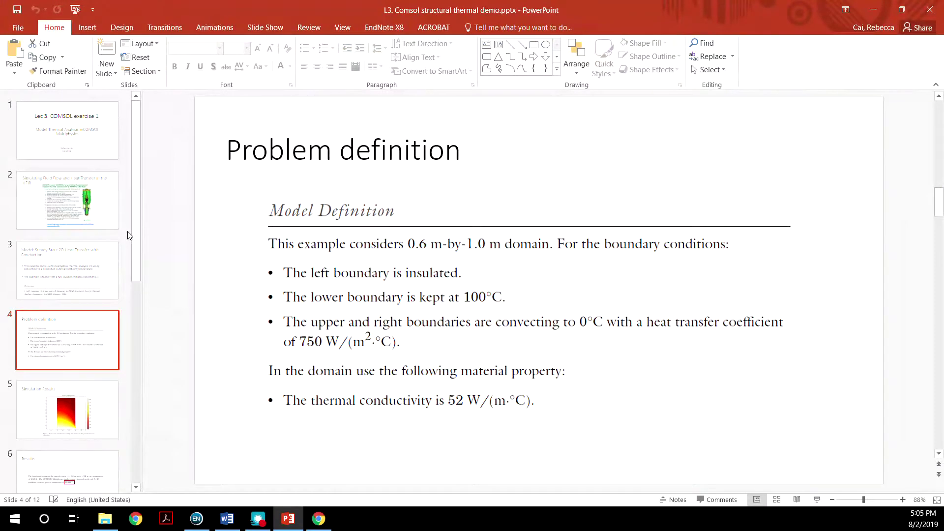
scroll(82, 332, "down", 3)
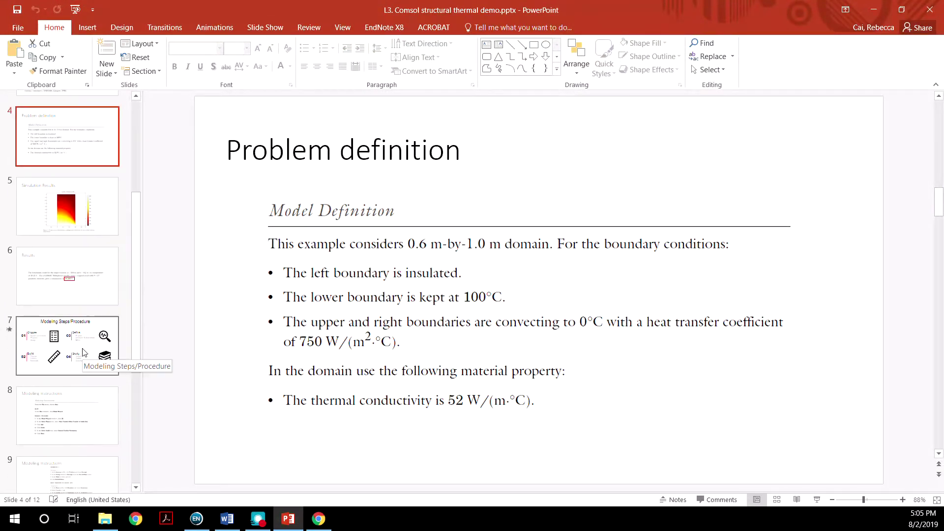
left_click(84, 352)
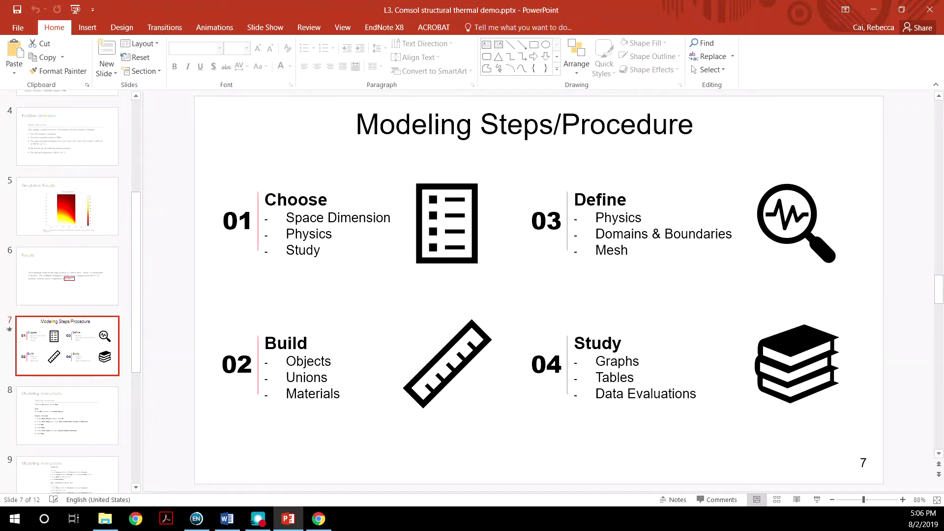
scroll(84, 255, "up", 3)
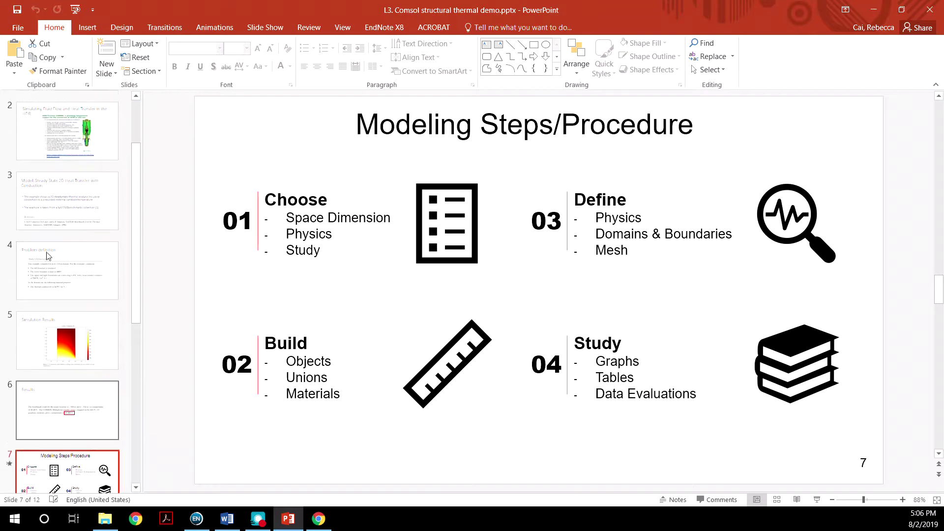
Step through slides 4 (Problem definition), 5 (Simulation Results) and 6 (Results, 18.265 °C).
left_click(91, 277)
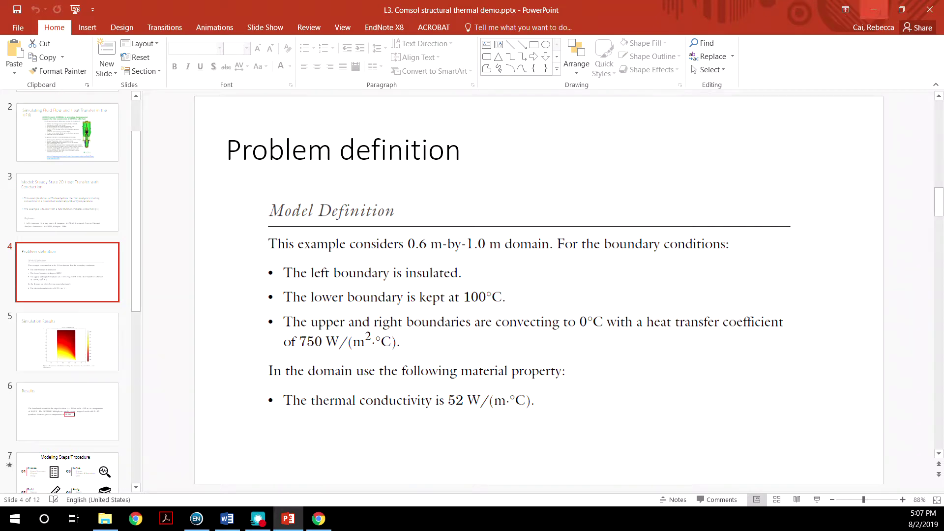
left_click(75, 350)
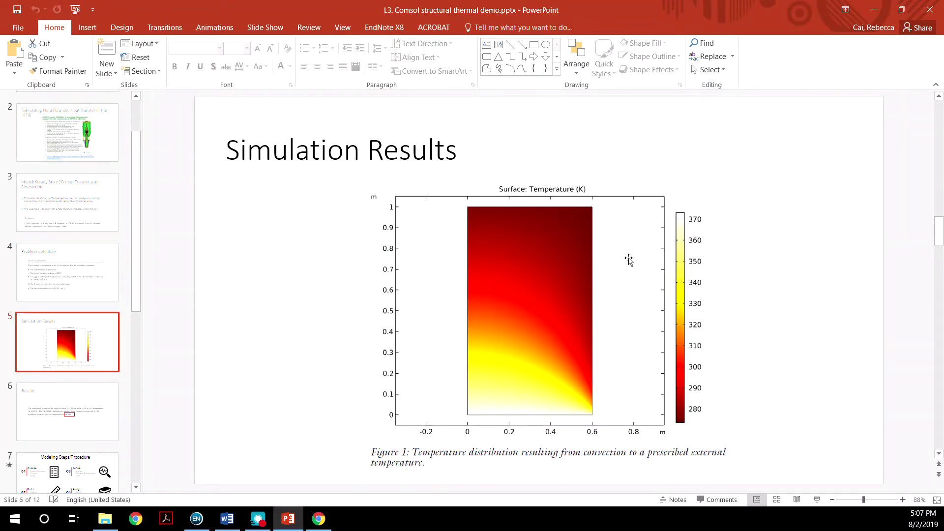
left_click(58, 424)
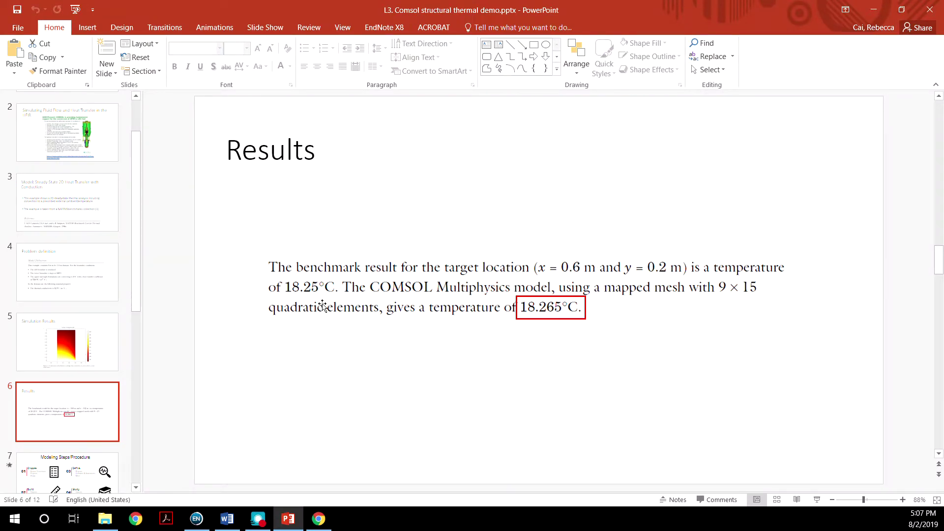
Minimize PowerPoint and Chrome to clear the desktop for COMSOL.
left_click(874, 9)
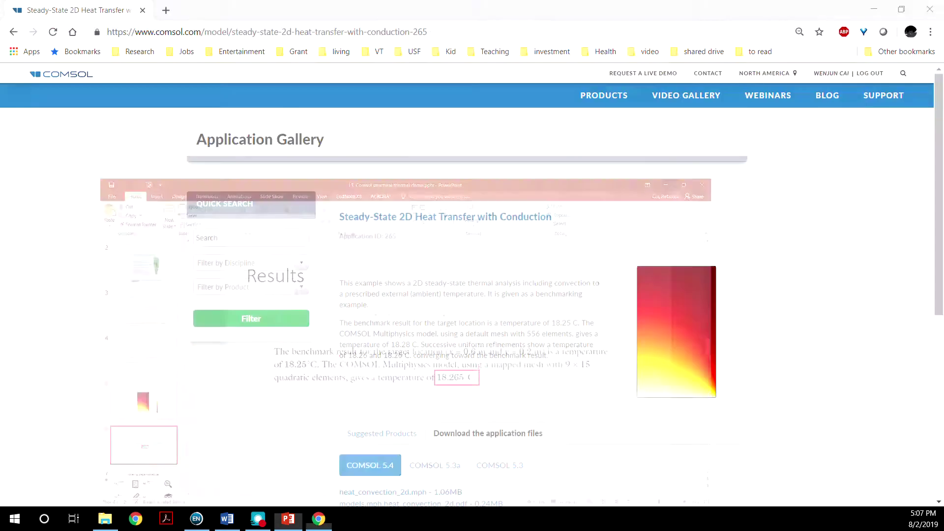
left_click(873, 8)
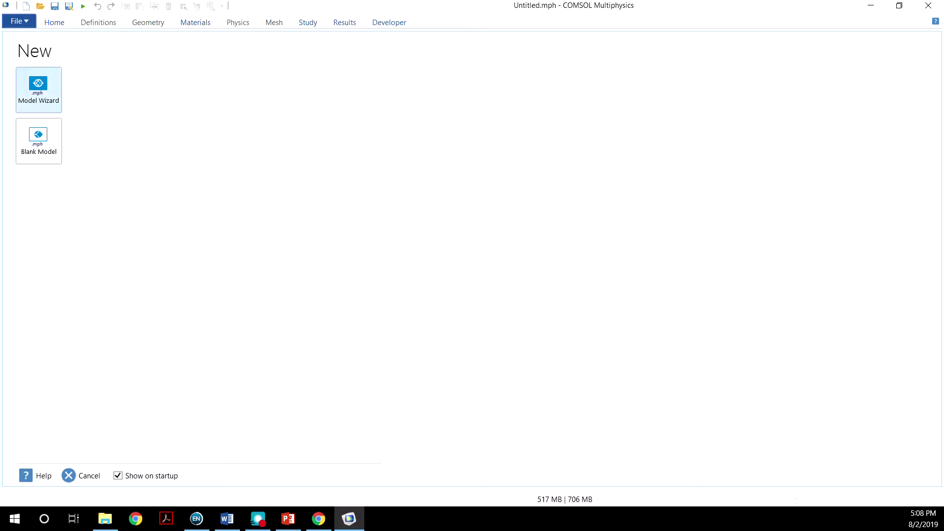
In the Model Wizard, create a 2D model with the Heat Transfer in Solids interface.
left_click(38, 90)
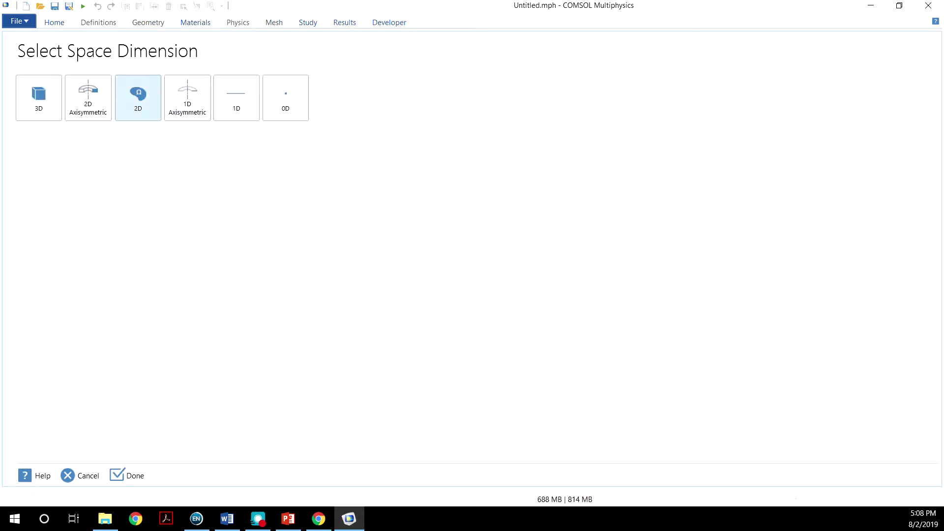
left_click(138, 96)
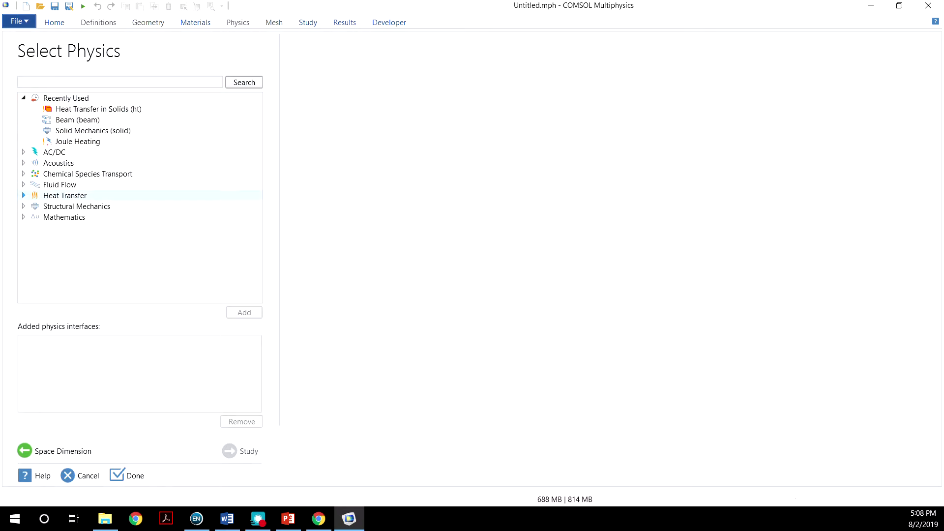
left_click(23, 196)
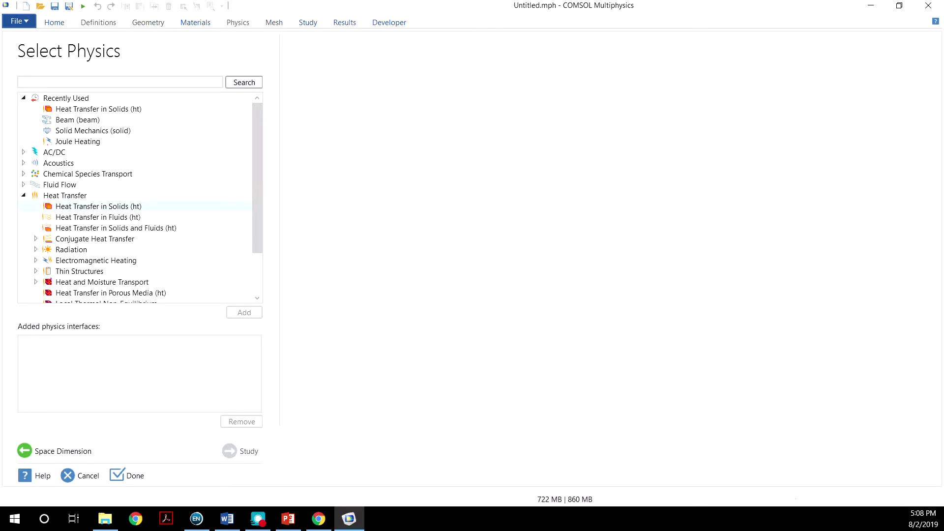
left_click(91, 209)
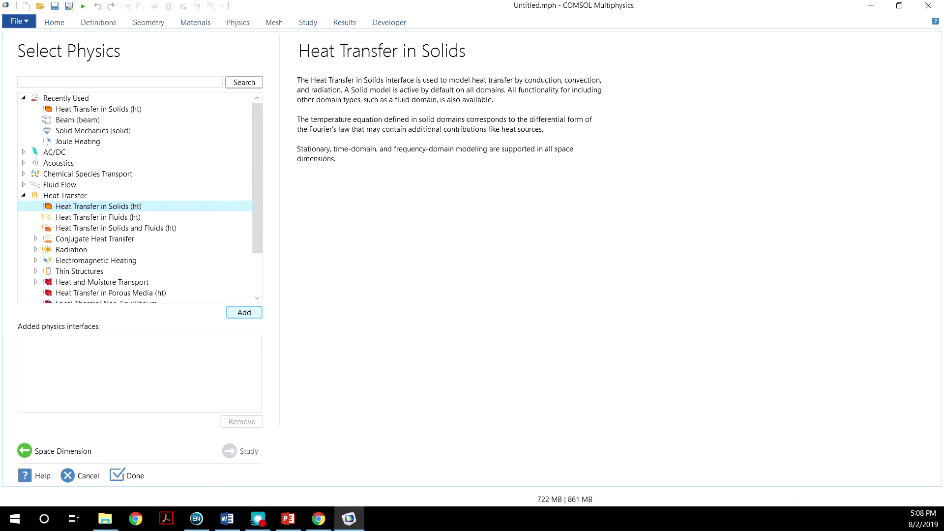
left_click(241, 453)
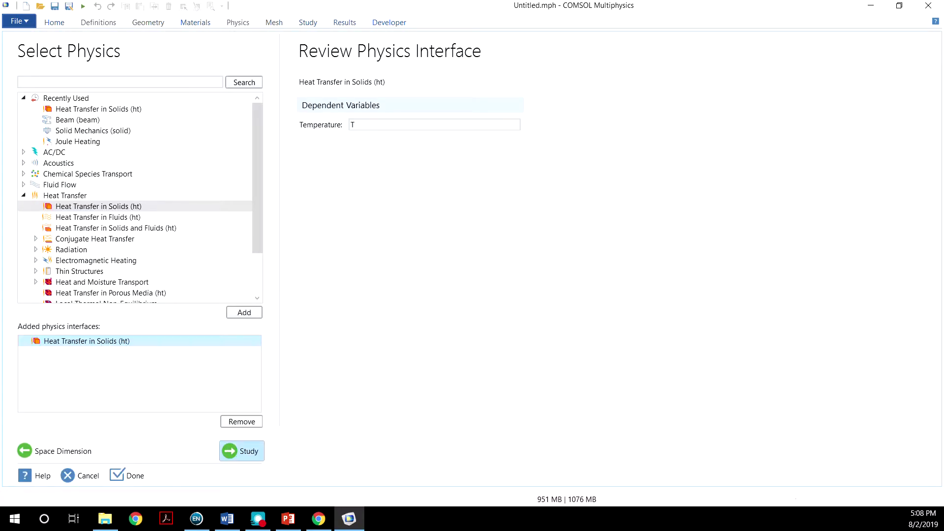
Add a Stationary study and finish the wizard.
left_click(240, 450)
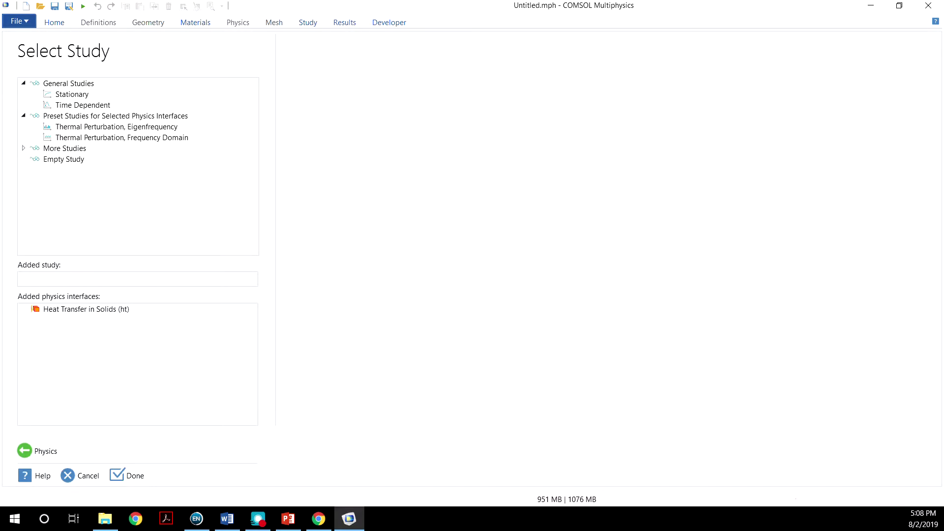
left_click(93, 94)
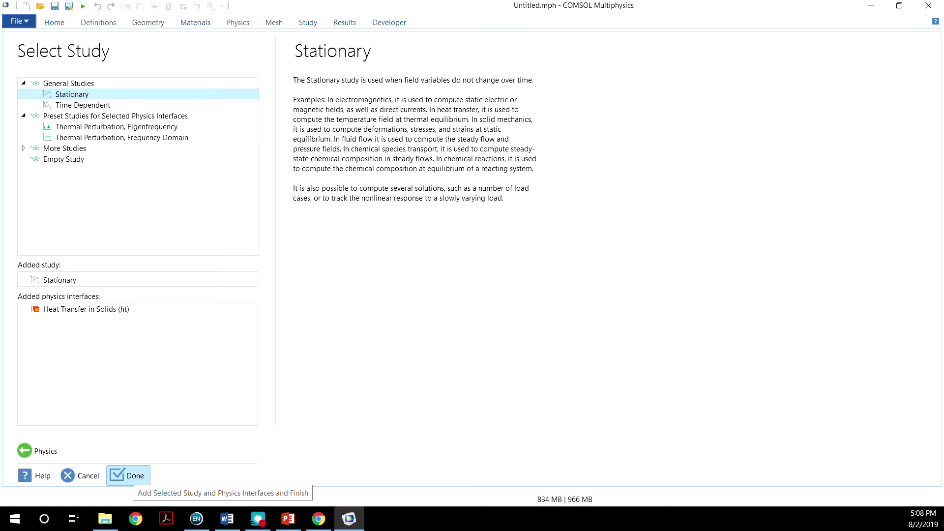
left_click(128, 476)
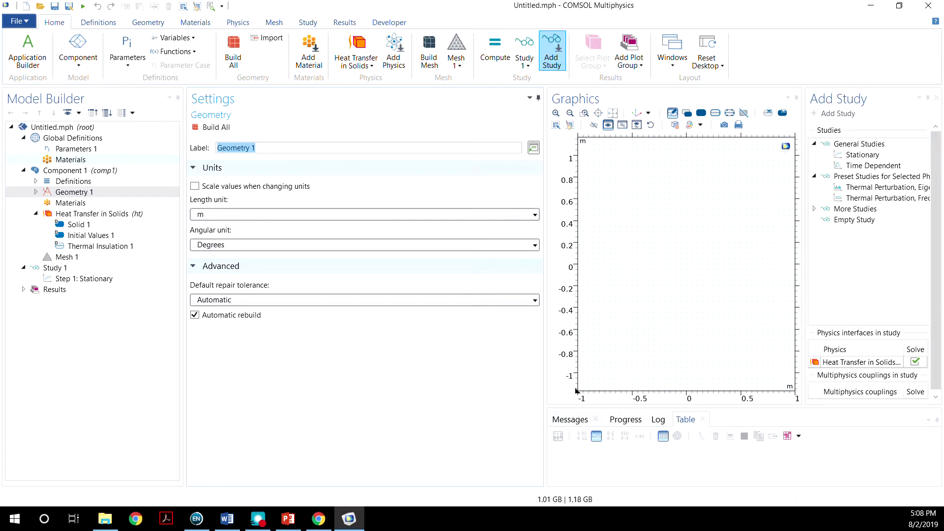
Select Geometry 1 and show the Geometry ribbon's drawing tools.
left_click(85, 192)
key("alt+Tab")
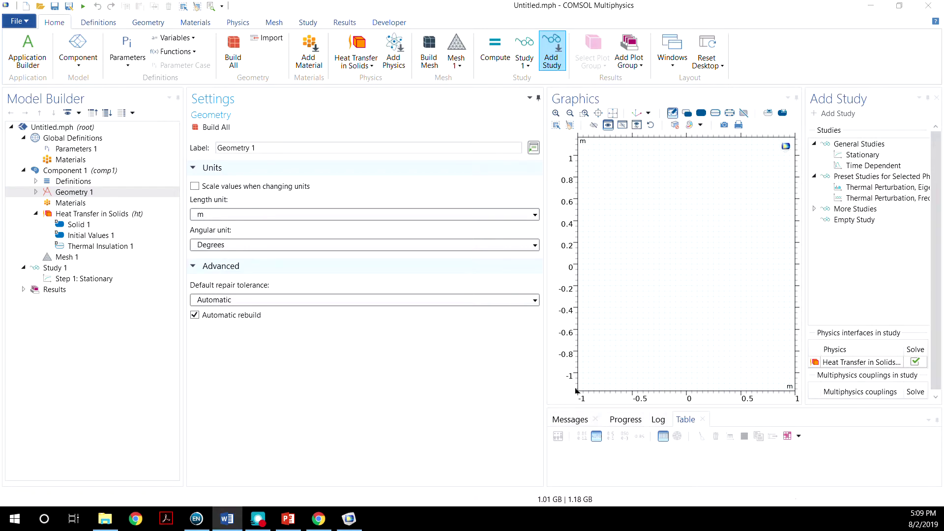
left_click(98, 193)
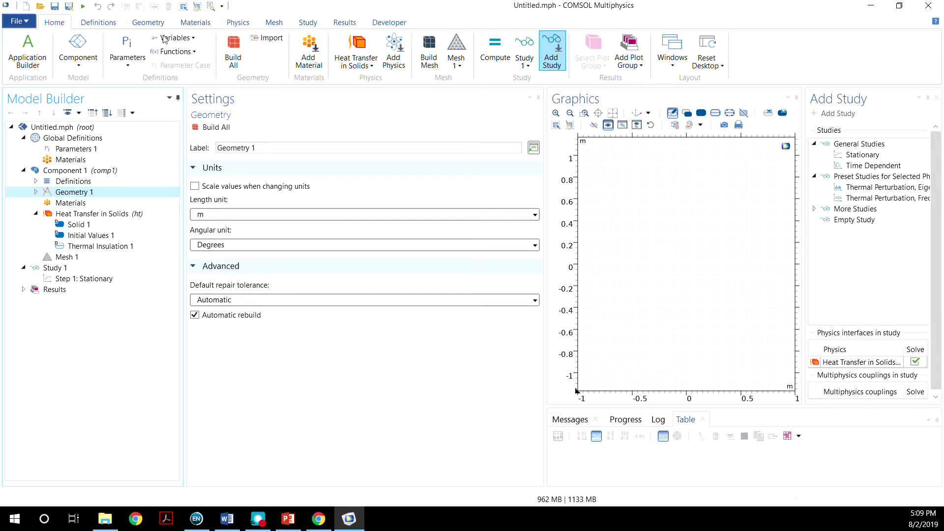
left_click(148, 22)
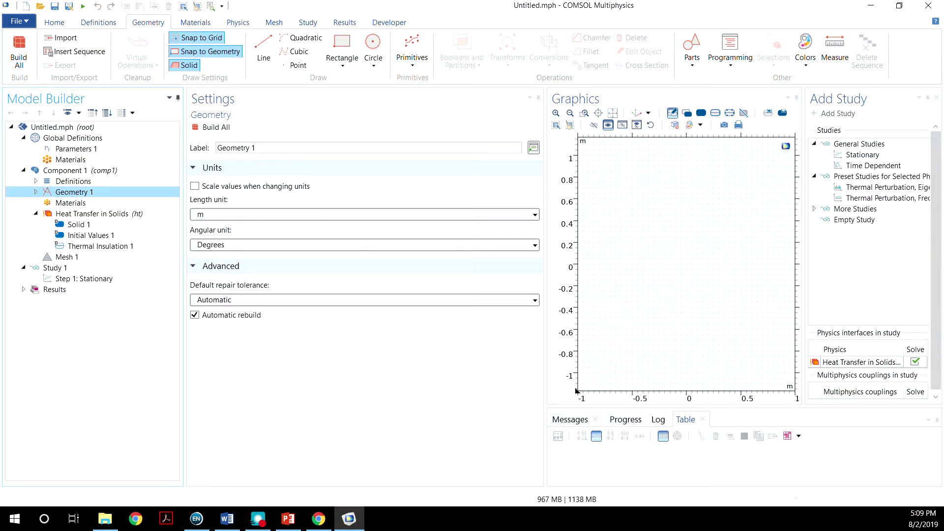
Add a rectangle 0.6 m wide by 1 m high, build the geometry, and select Heat Transfer in Solids.
right_click(73, 192)
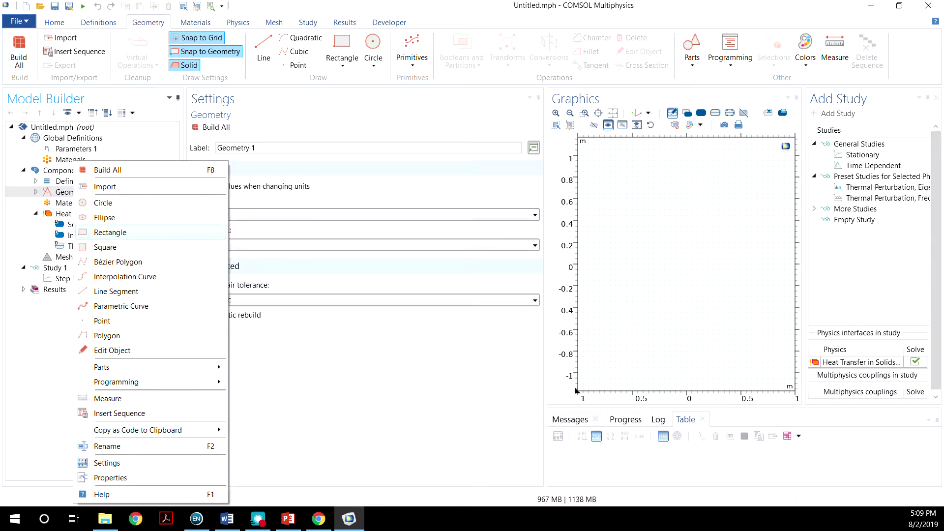
left_click(110, 232)
left_click(285, 228)
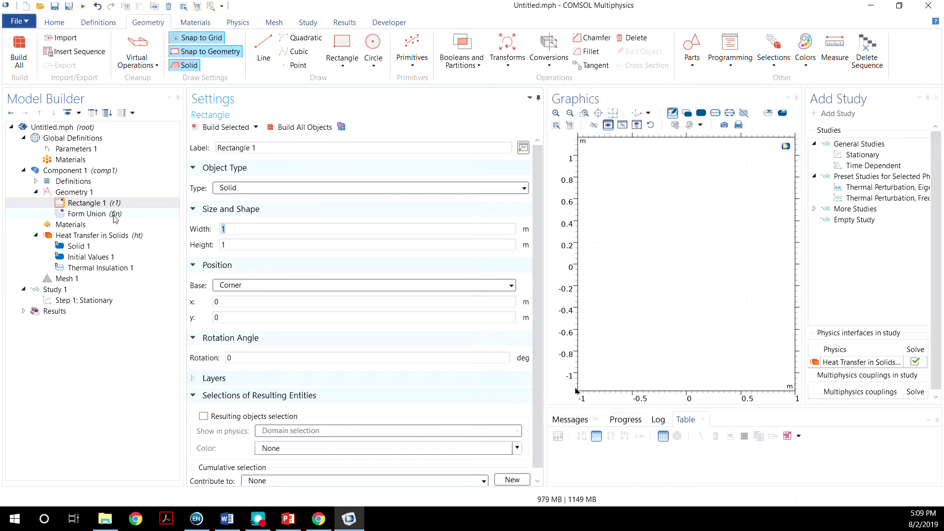
type("0.6")
left_click(243, 247)
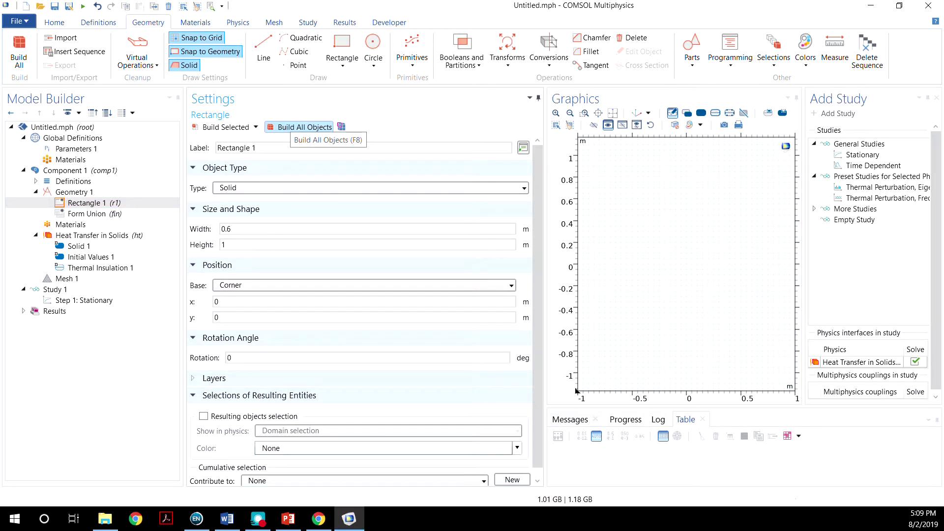
left_click(300, 127)
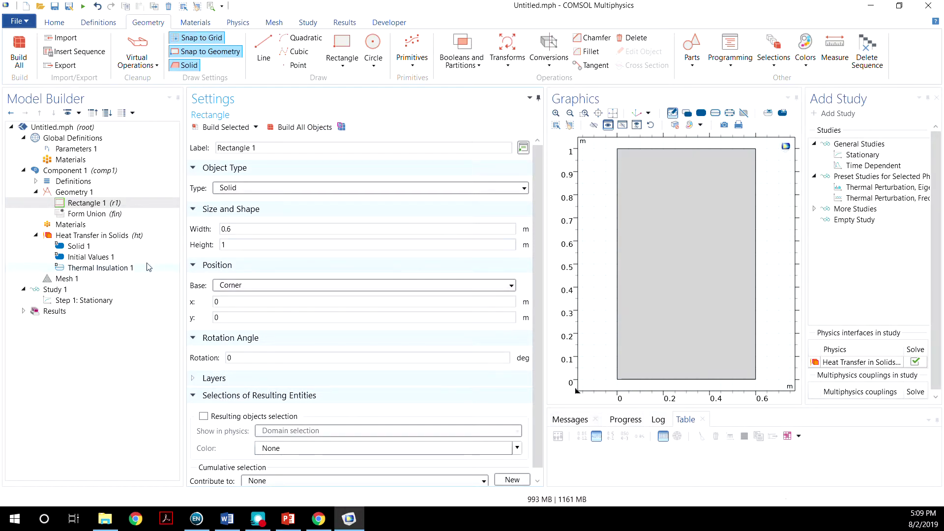
left_click(110, 238)
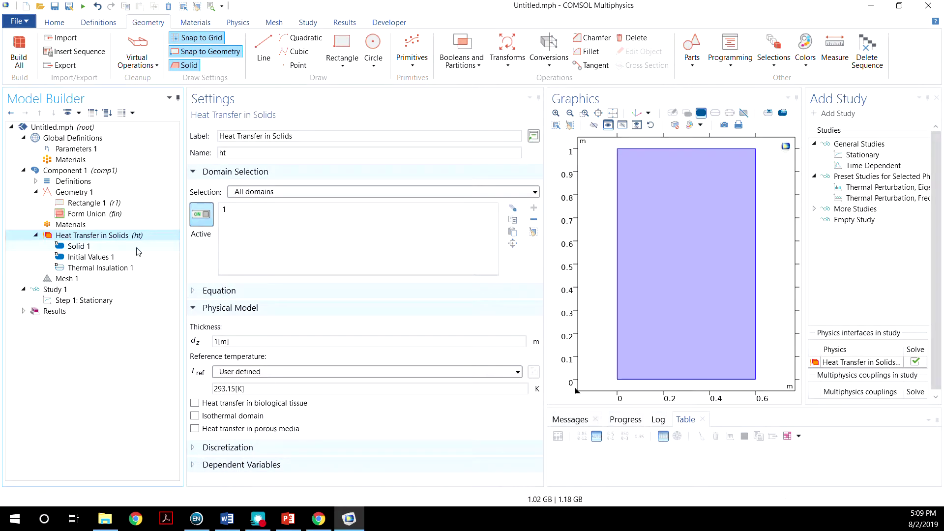
left_click(288, 519)
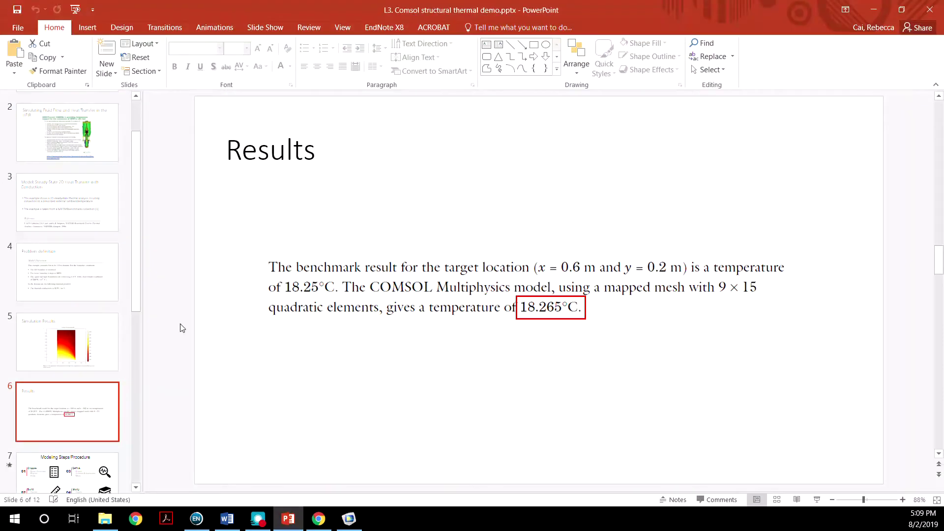
left_click(105, 273)
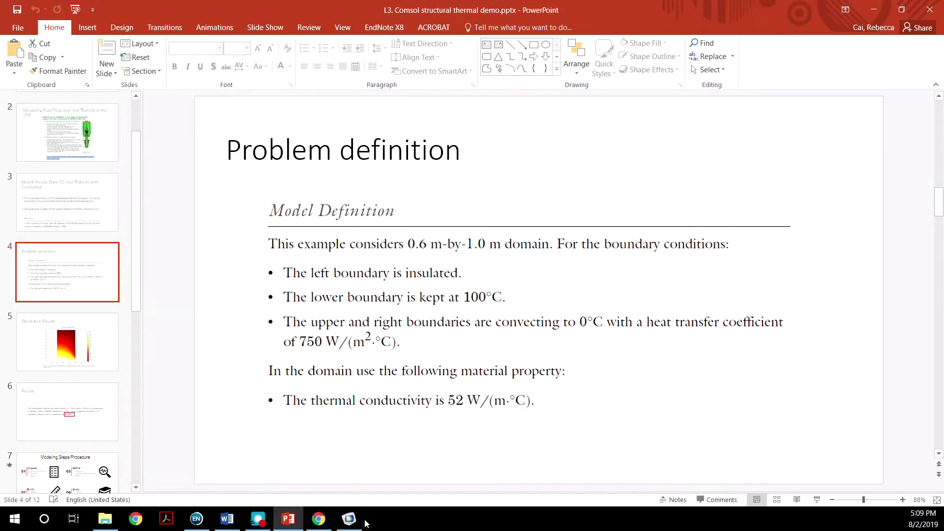
left_click(350, 519)
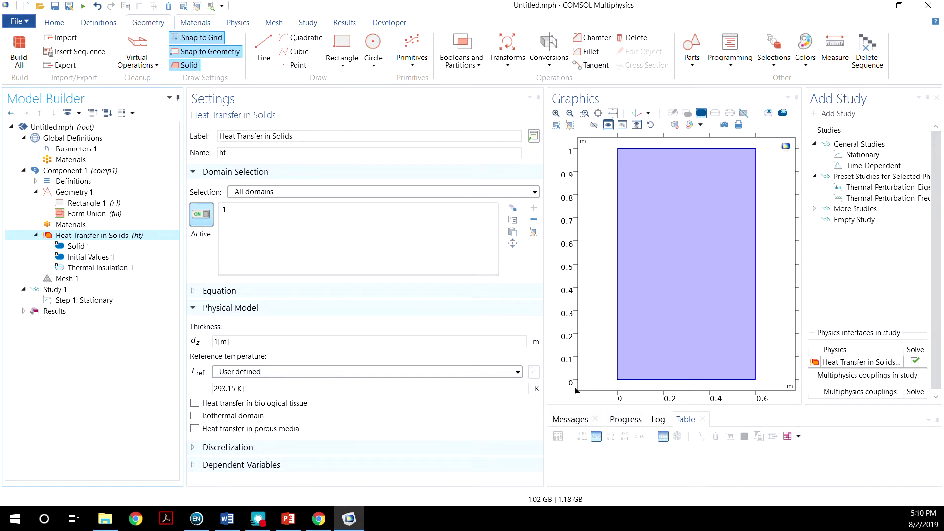
Add a Temperature condition on the bottom edge with T0 = 100[degC].
left_click(238, 24)
left_click(244, 50)
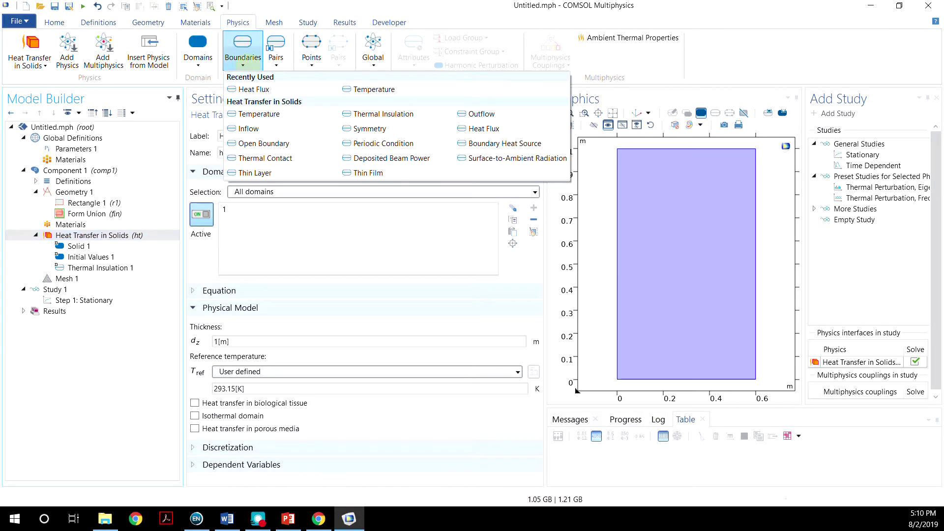
left_click(259, 114)
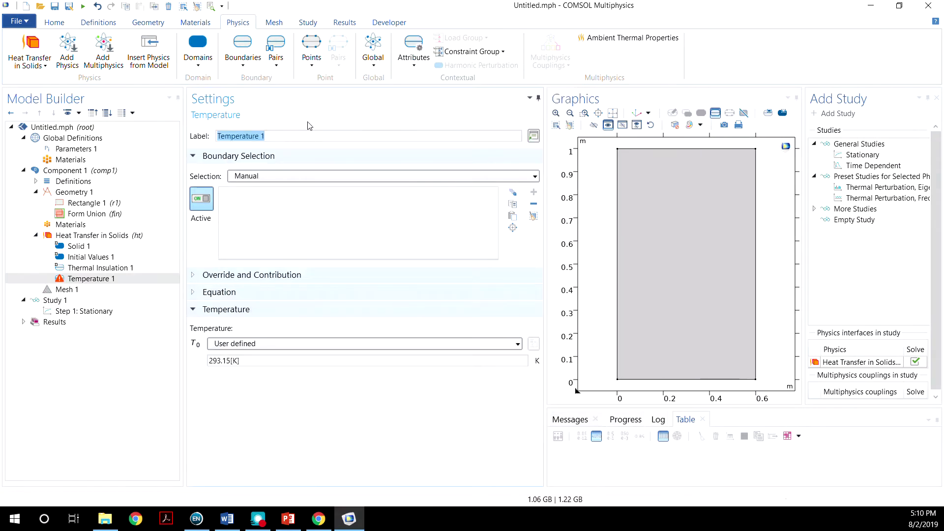
left_click(649, 380)
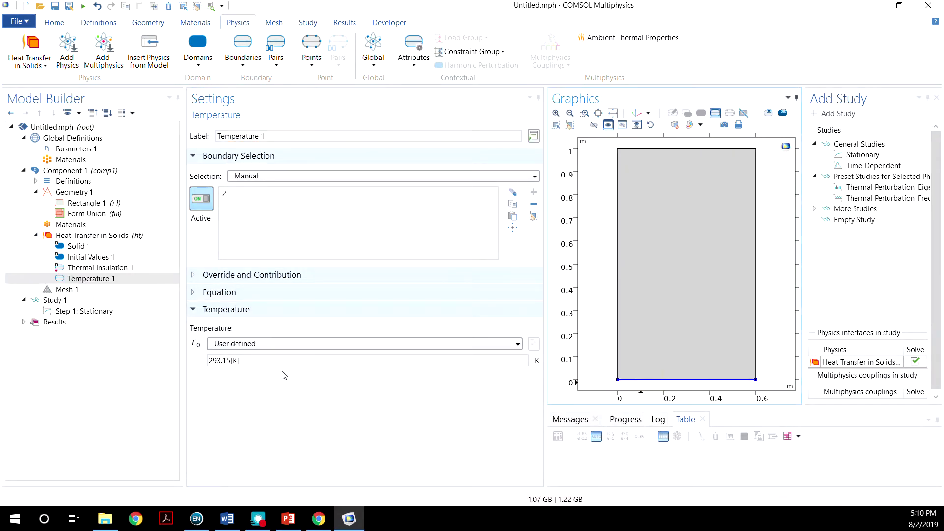
double_click(231, 359)
type("100")
key("BackSpace")
type("degC")
Add a convective Heat Flux condition on the top and right edges.
left_click(243, 52)
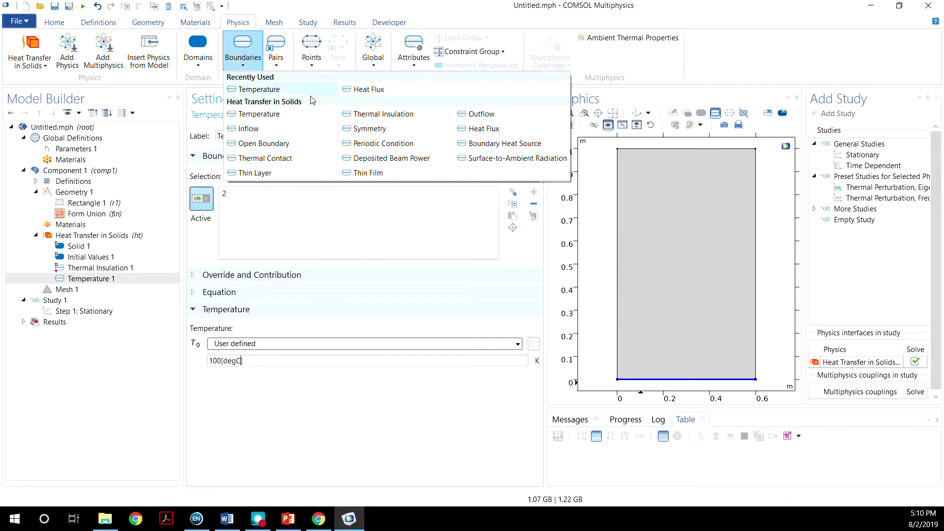
left_click(484, 129)
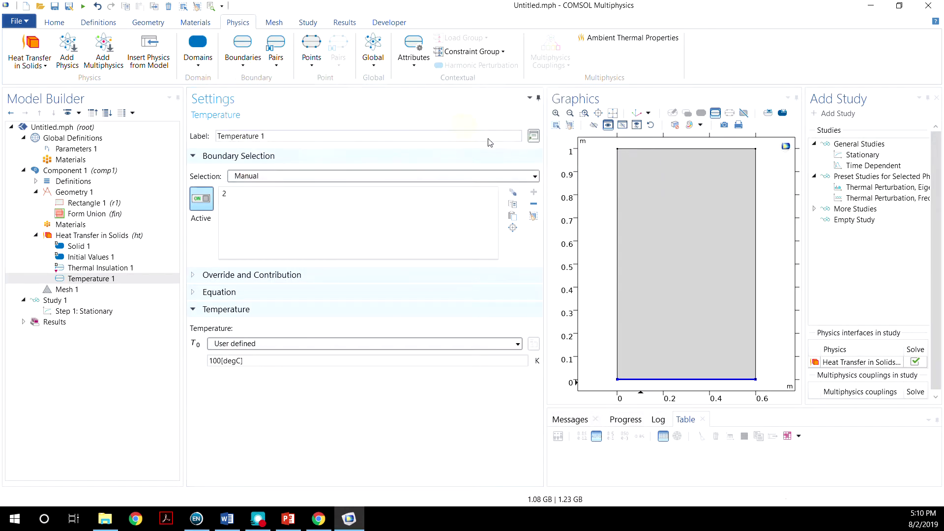
left_click(672, 149)
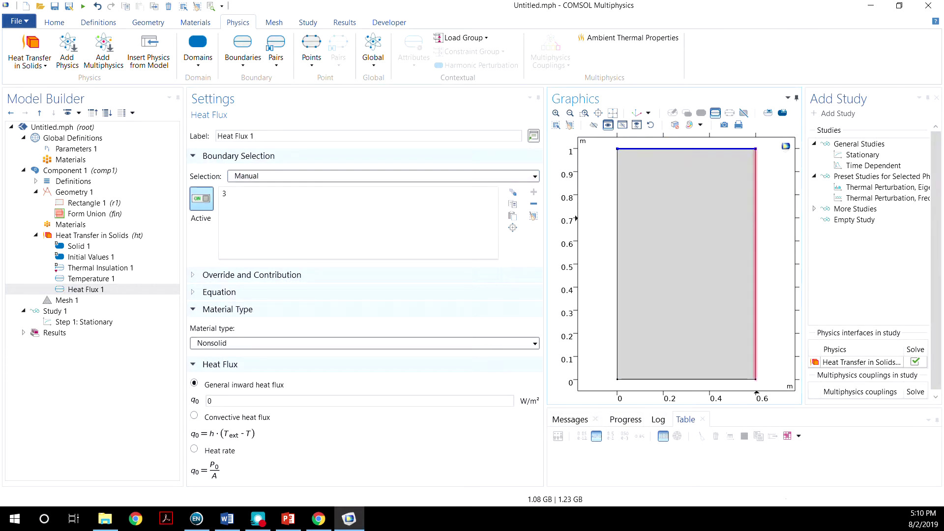
left_click(756, 246)
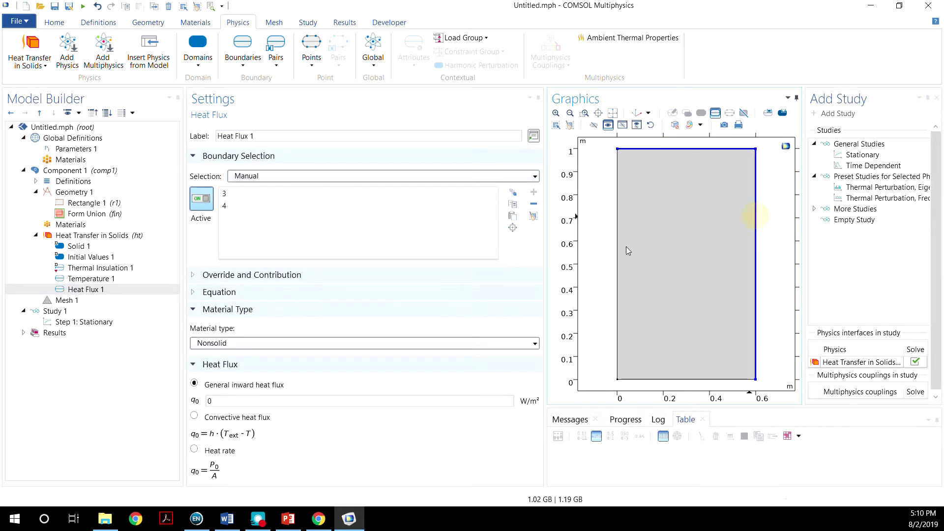
left_click(203, 418)
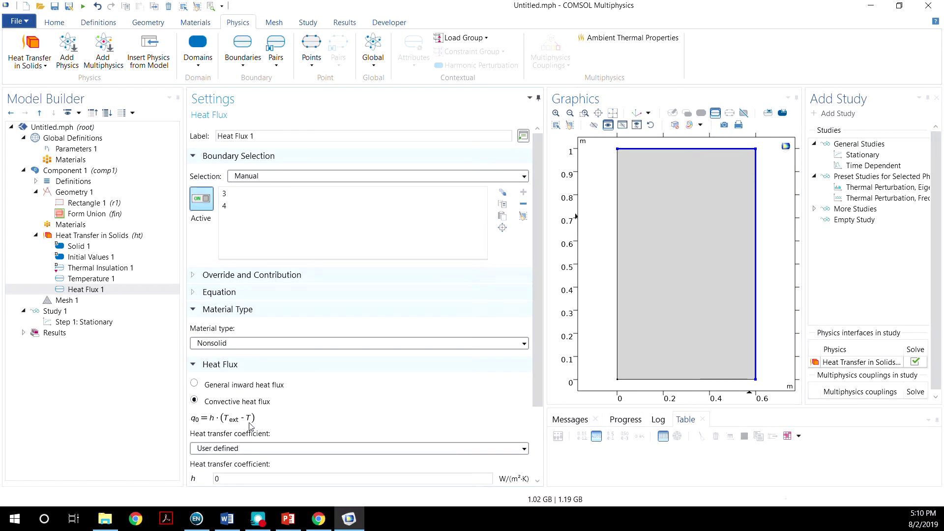
scroll(248, 418, "down", 3)
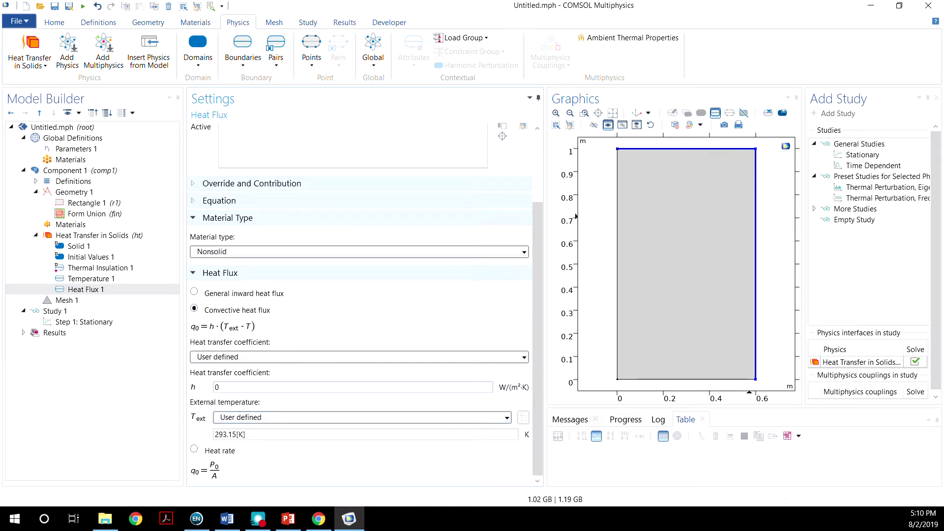
Set the heat transfer coefficient to 750 and external temperature to 0[degC].
key("BackSpace")
type("750")
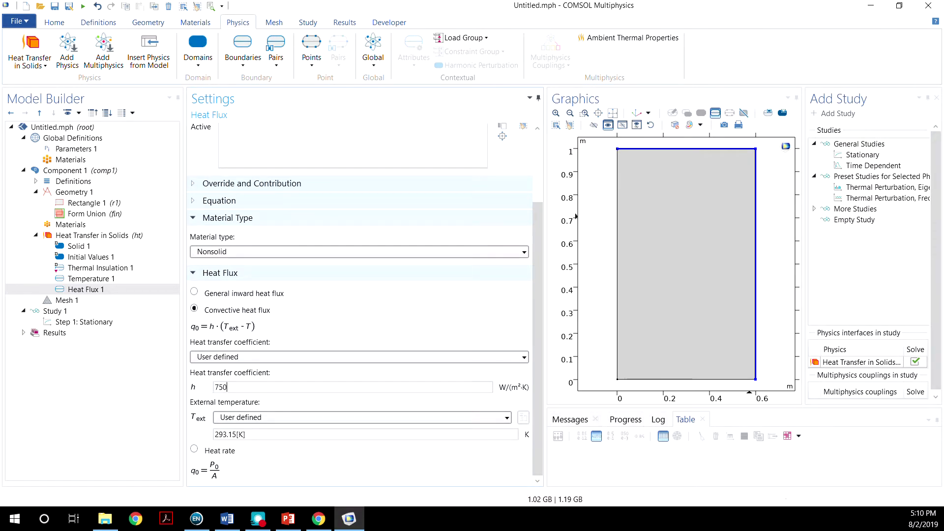
double_click(232, 434)
type("0")
left_click_drag(221, 434, 247, 433)
key("End")
key("BackSpace")
key("BackSpace")
type("degC]")
Open Thermal Insulation 1 to confirm it covers only boundary 1, the left edge.
left_click(105, 268)
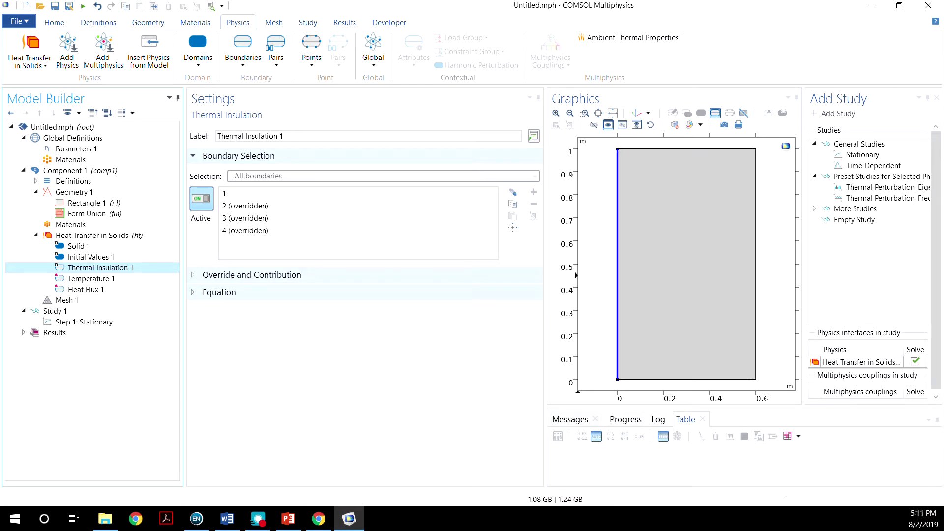
Set Solid 1's thermal conductivity to user-defined 52 W/(m·K), then select Mesh 1.
left_click(88, 248)
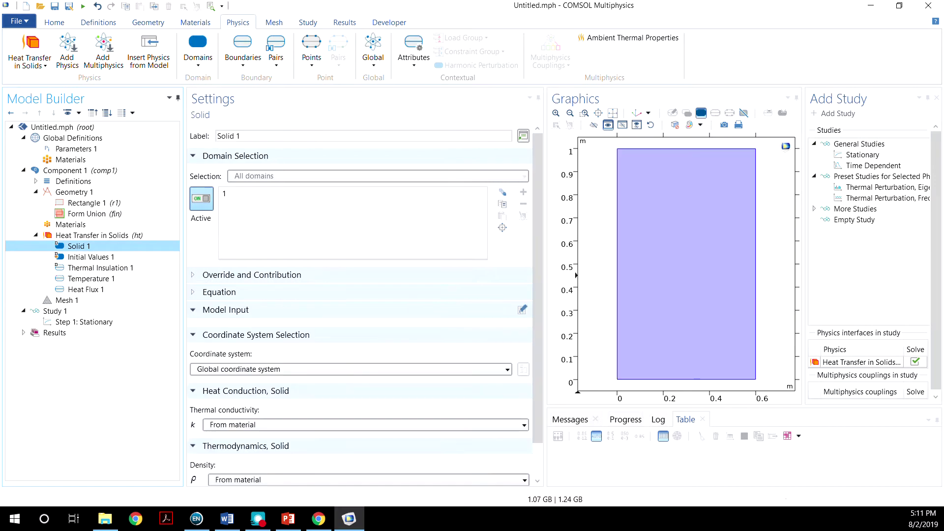
left_click(261, 426)
left_click(295, 450)
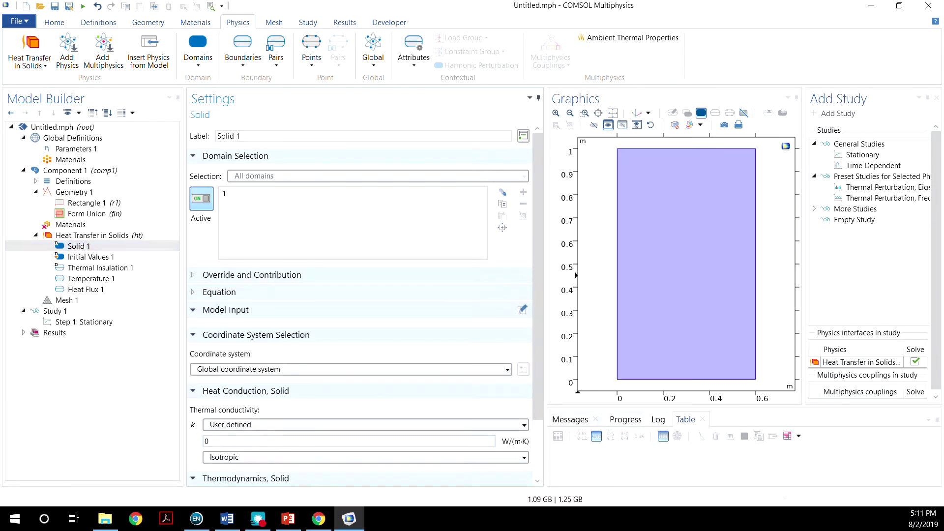
scroll(255, 428, "down", 1)
key("BackSpace")
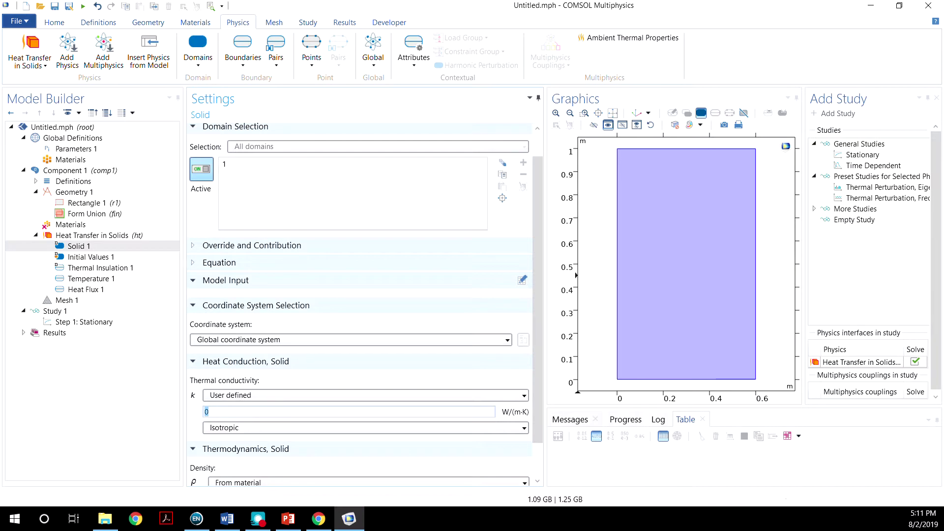
type("52")
scroll(306, 378, "down", 2)
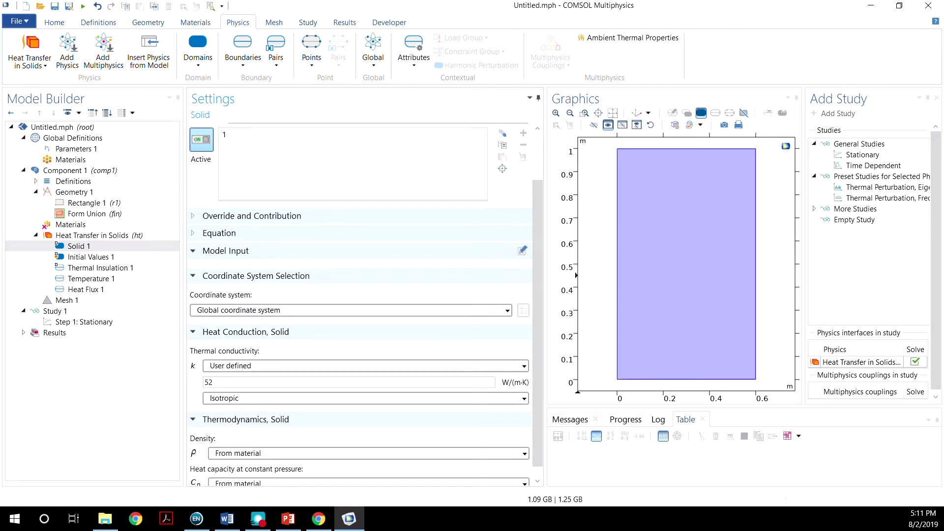
left_click(93, 302)
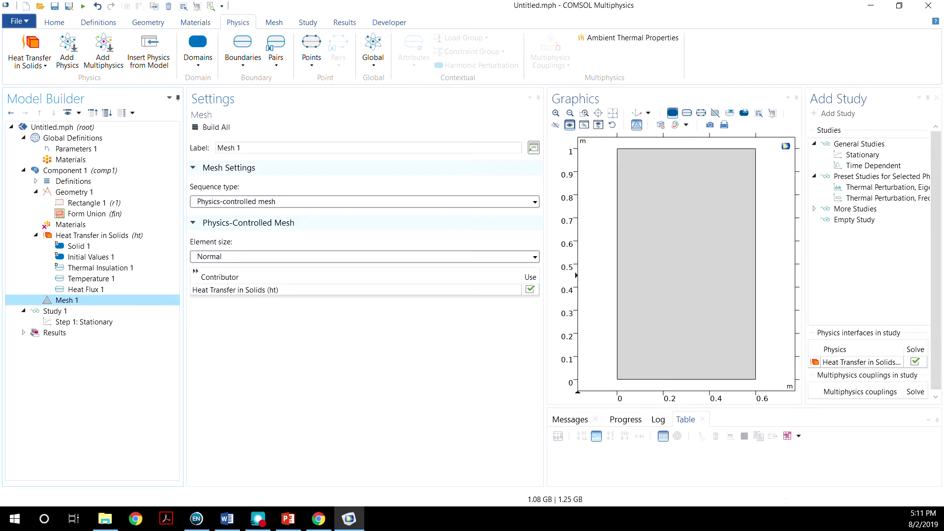
Add a Mapped node to Mesh 1 and build the quadrilateral mesh over the rectangle.
left_click(274, 22)
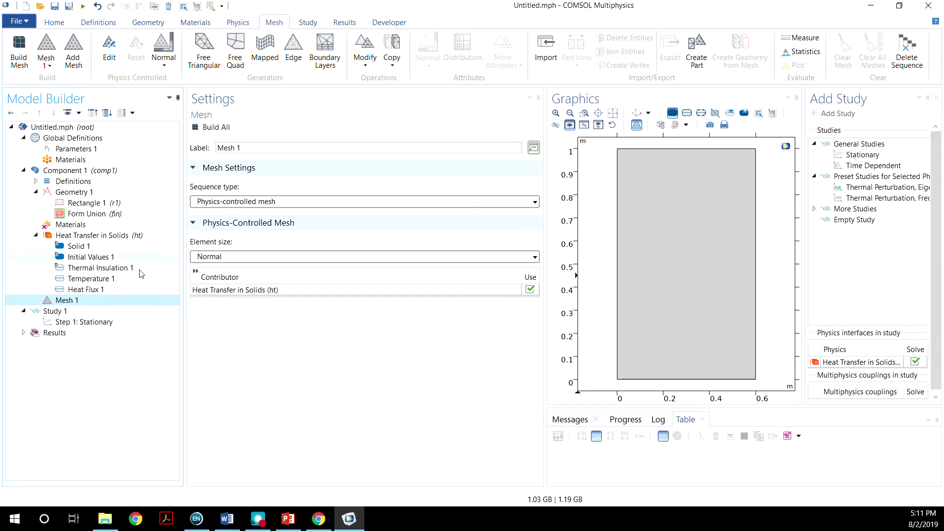
right_click(99, 300)
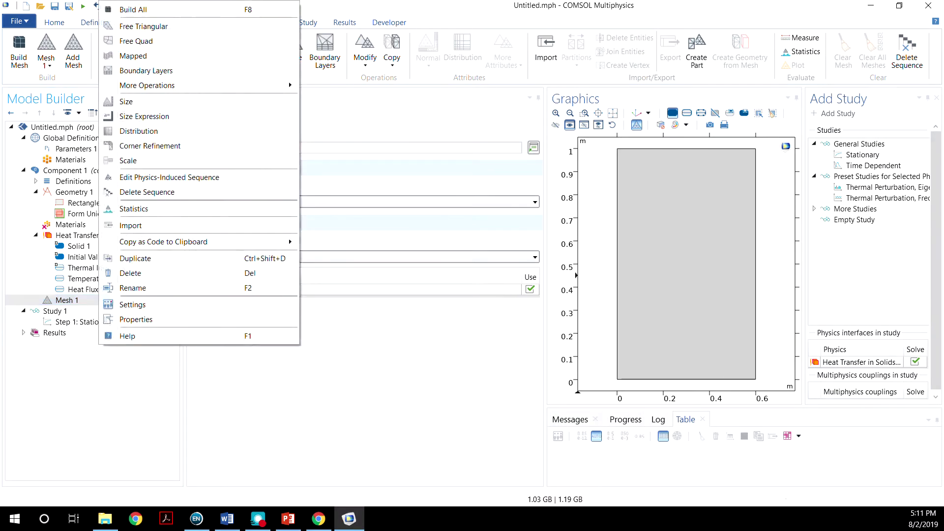
left_click(171, 58)
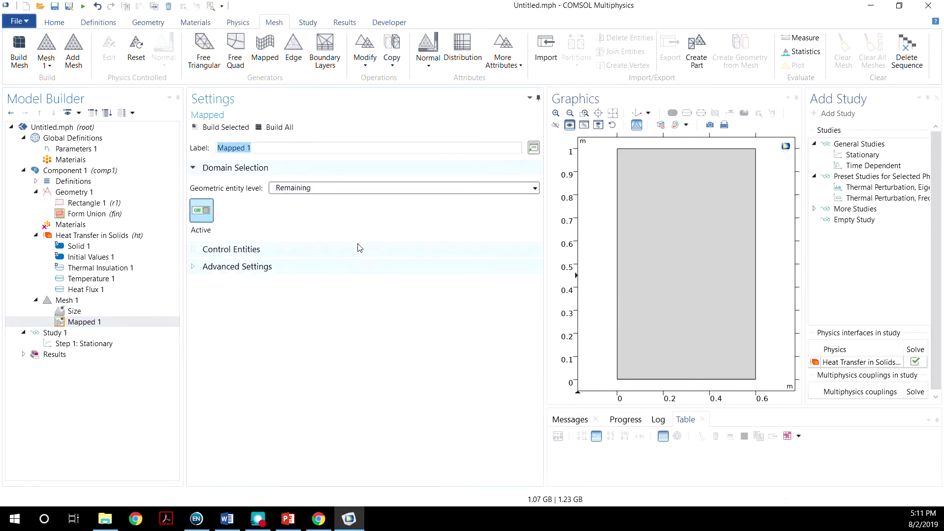
left_click(192, 252)
left_click(193, 250)
left_click(279, 127)
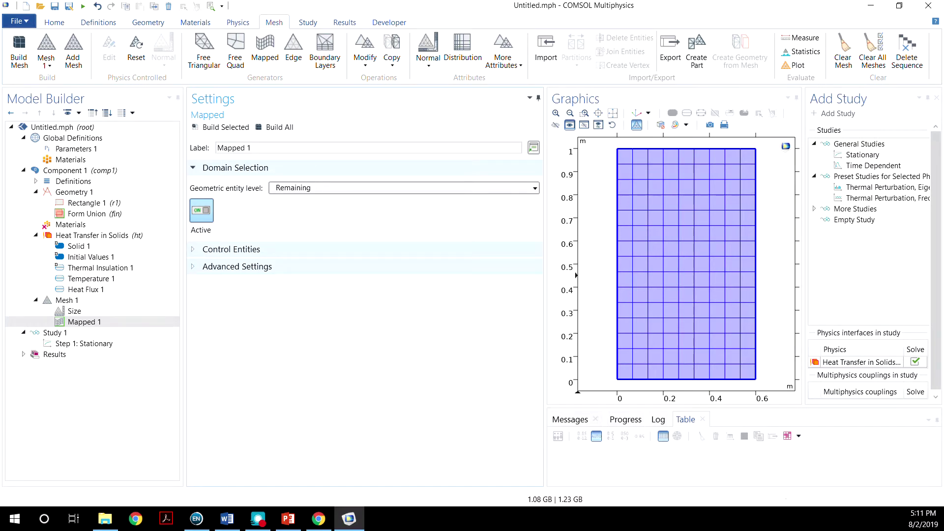
left_click(118, 322)
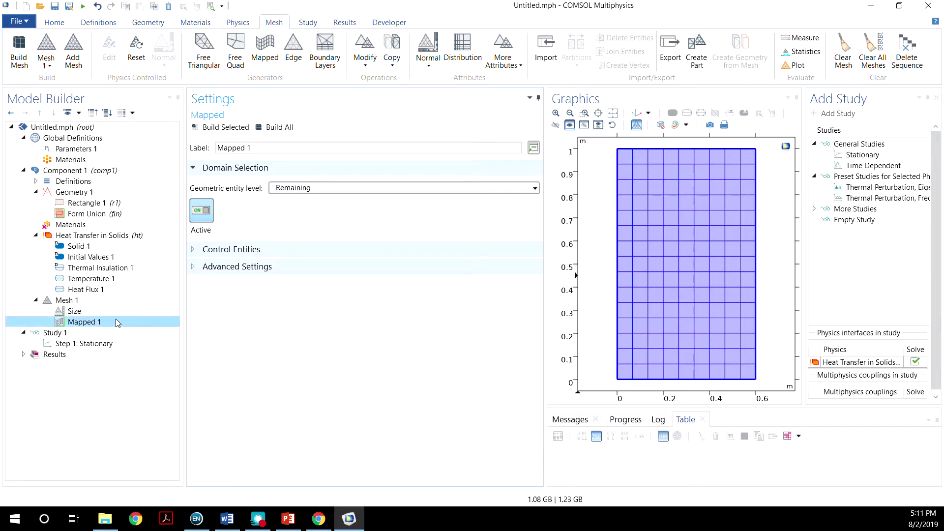
left_click(68, 333)
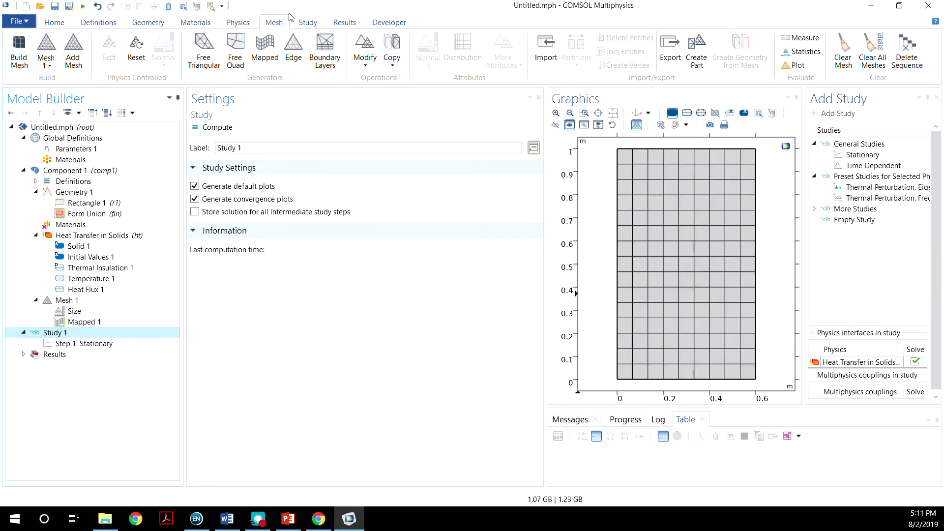
Compute Study 1 to produce the Temperature (ht) surface and isothermal contour plots.
left_click(309, 22)
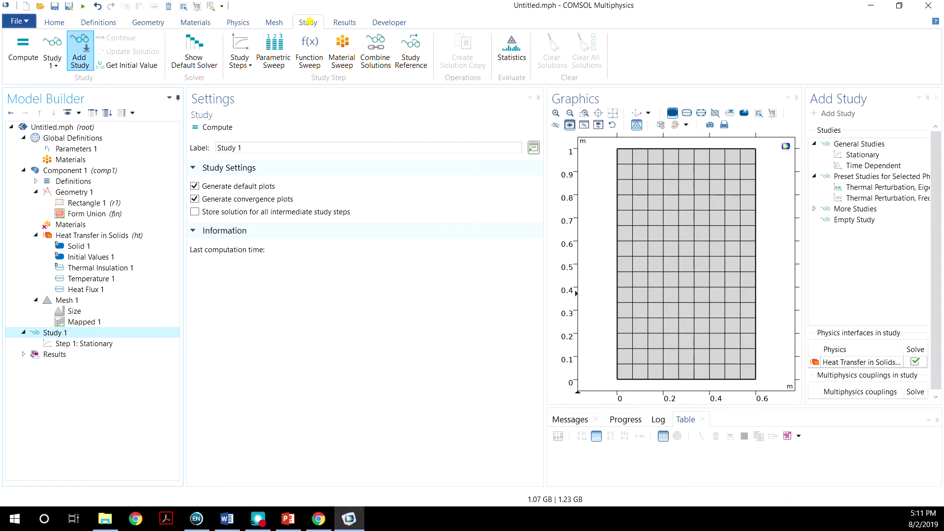
left_click(23, 51)
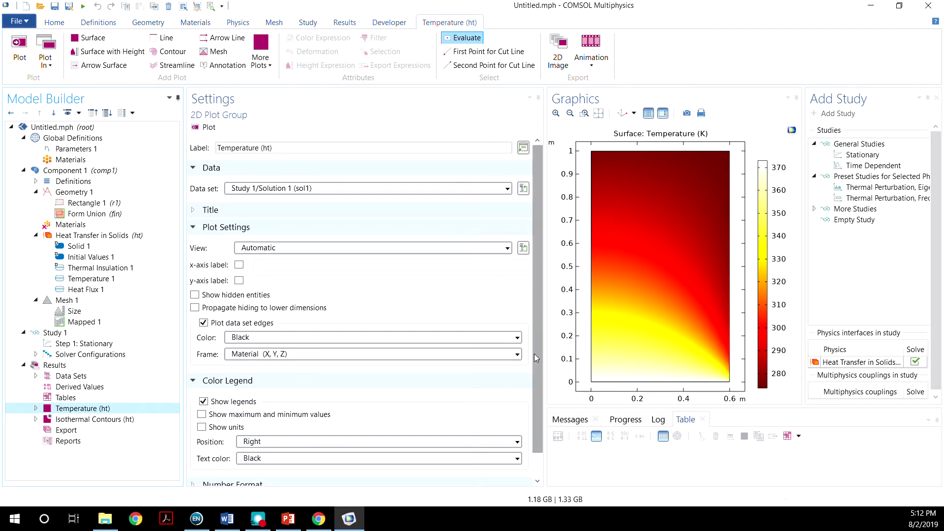
left_click(88, 377)
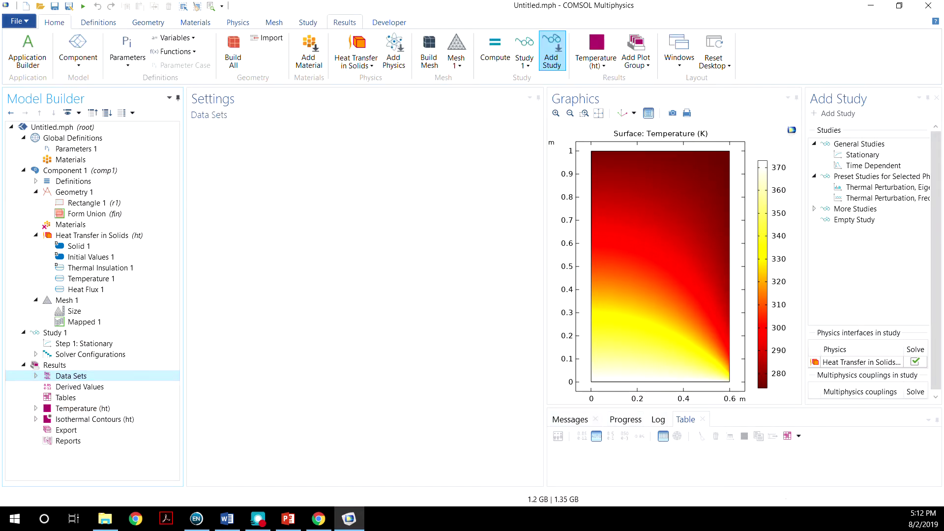
Add a Cut Point 2D data set at X 0.6, Y 0.2 and plot it.
left_click(339, 23)
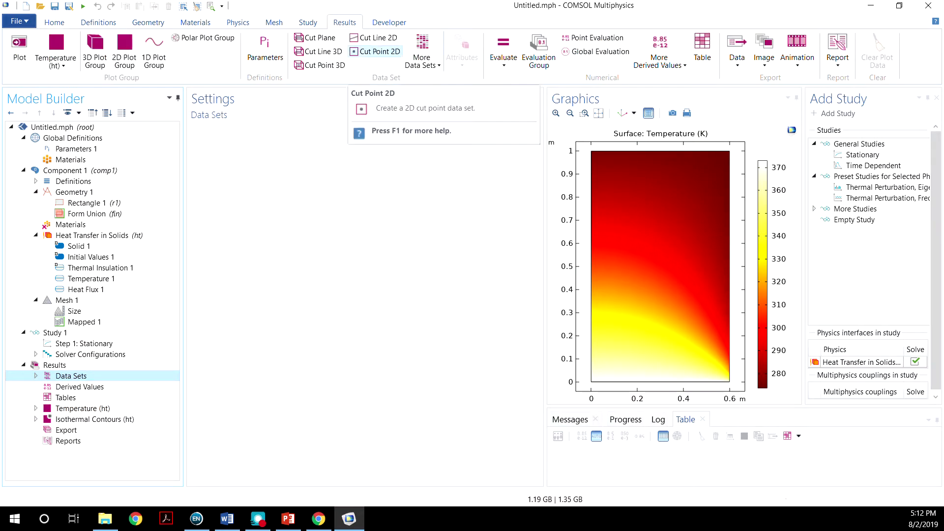
left_click(375, 51)
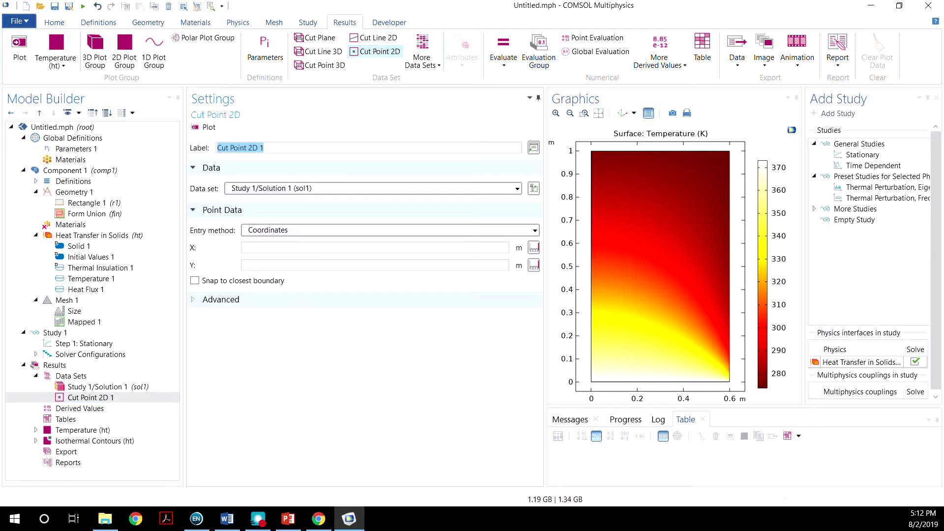
left_click(313, 246)
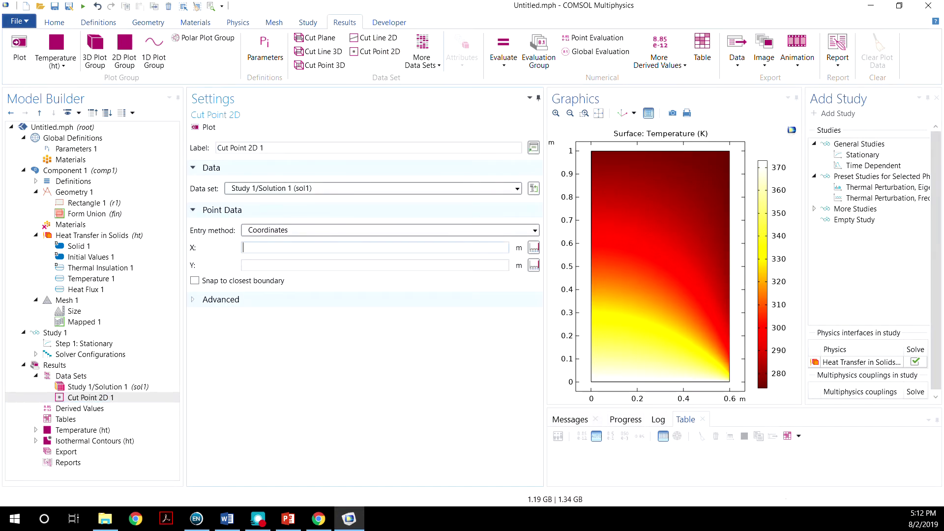
type("0.6")
type("0.2")
left_click(209, 127)
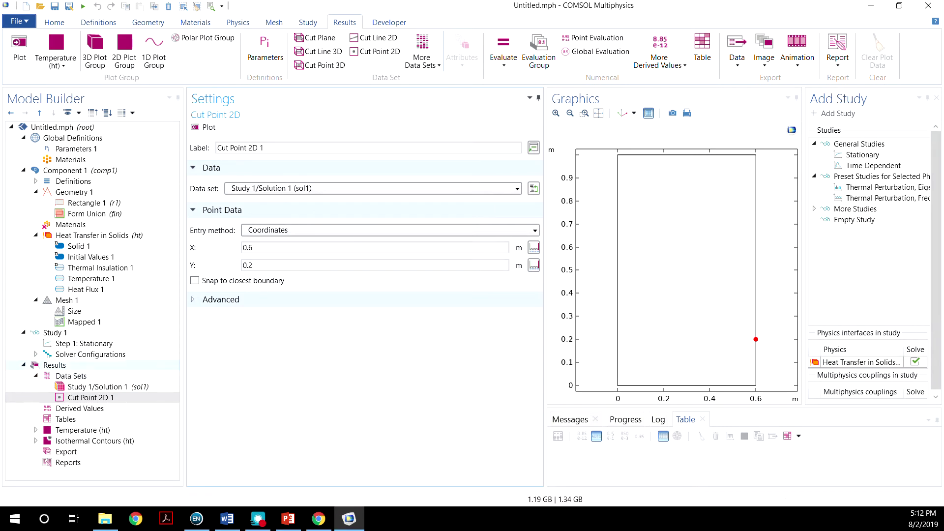
left_click(54, 365)
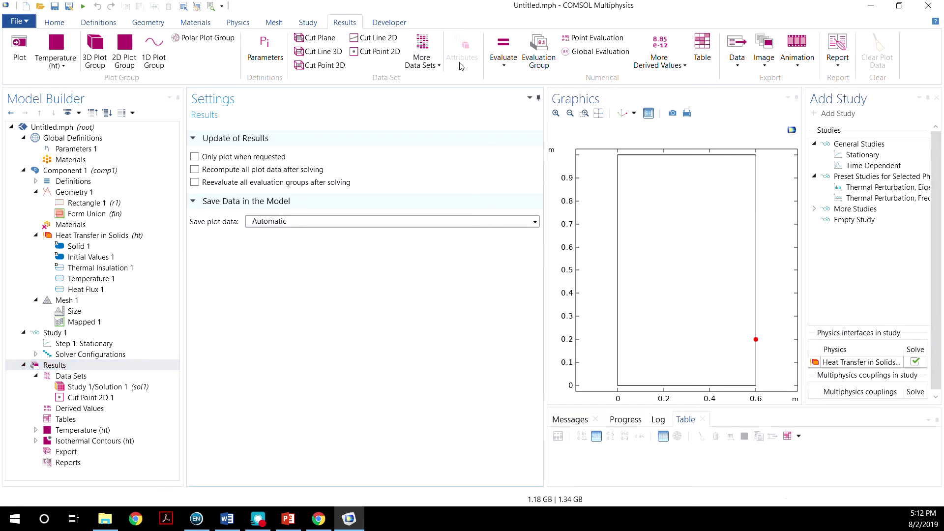
Evaluate temperature in degC on Cut Point 2D 1, getting 18.265.
left_click(593, 38)
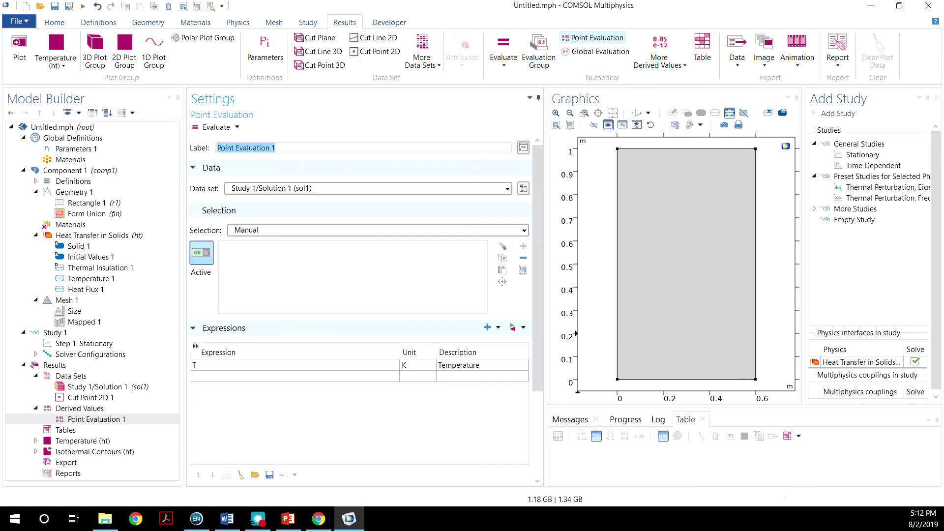
left_click(312, 186)
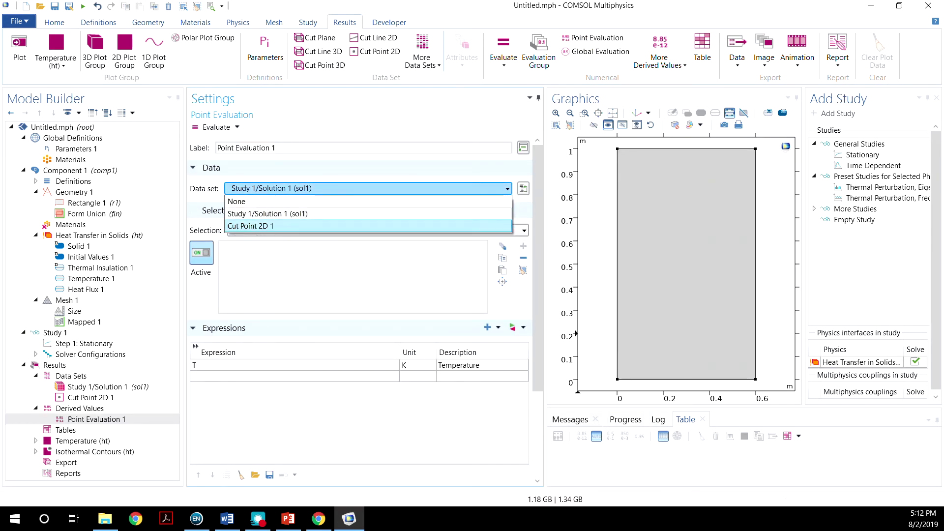
left_click(275, 226)
left_click(415, 248)
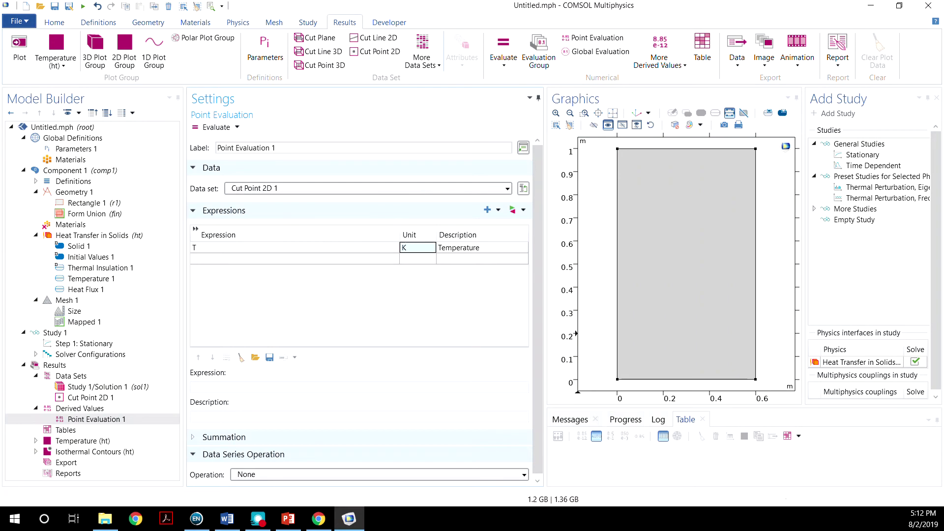
type("de")
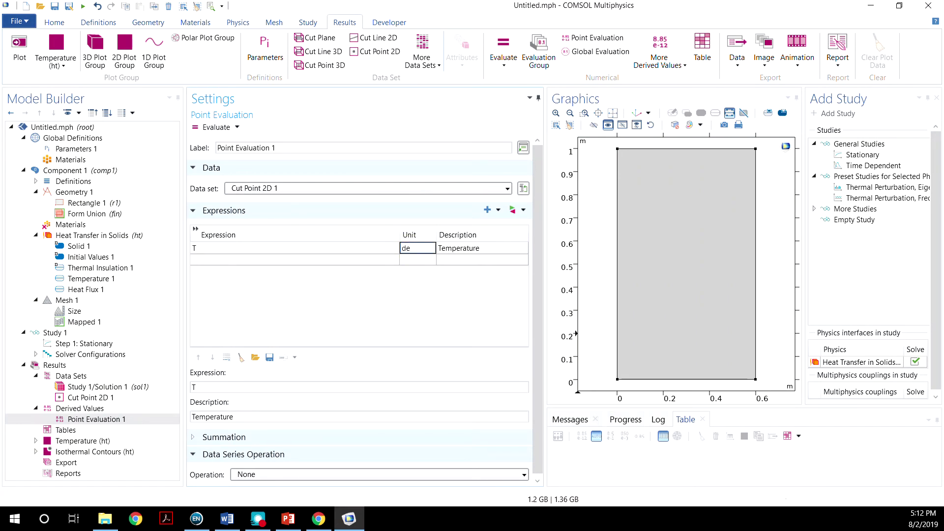
type("gC")
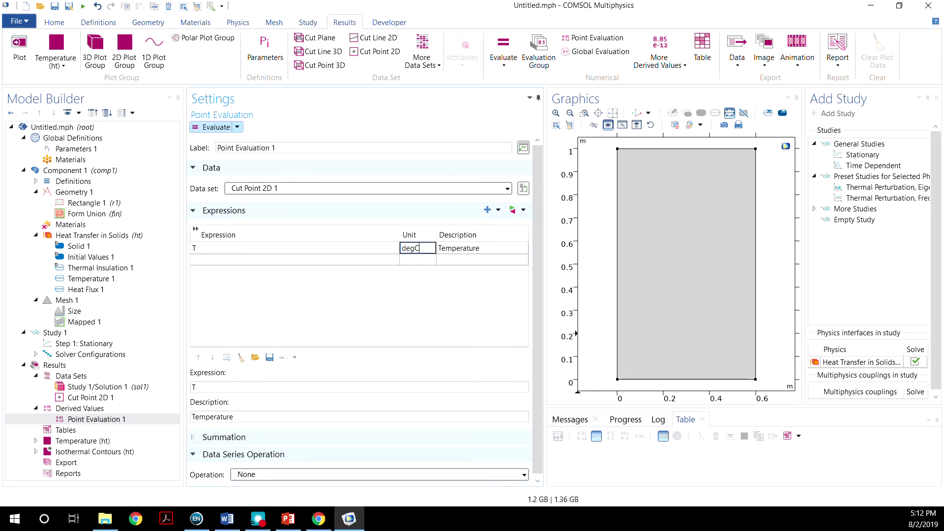
left_click(221, 128)
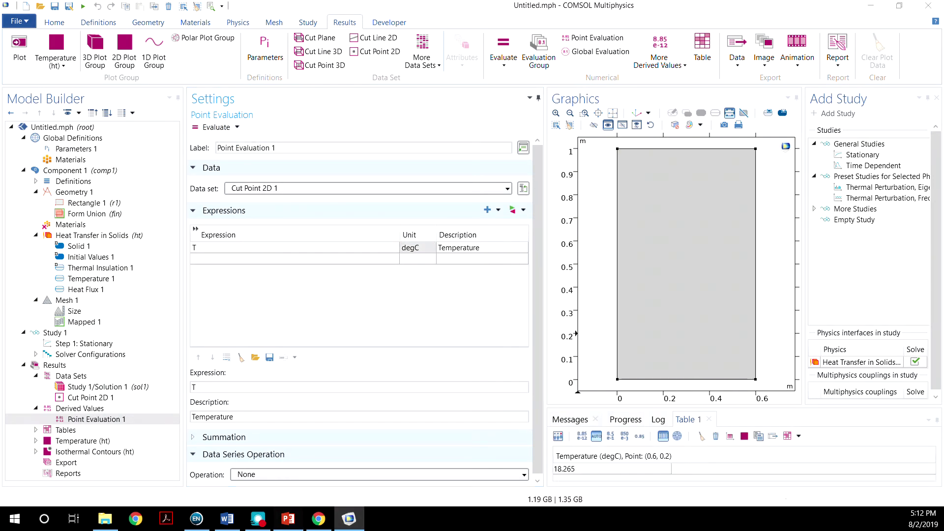
Show the Results slide in PowerPoint to compare the benchmark value.
left_click(288, 518)
left_click(74, 408)
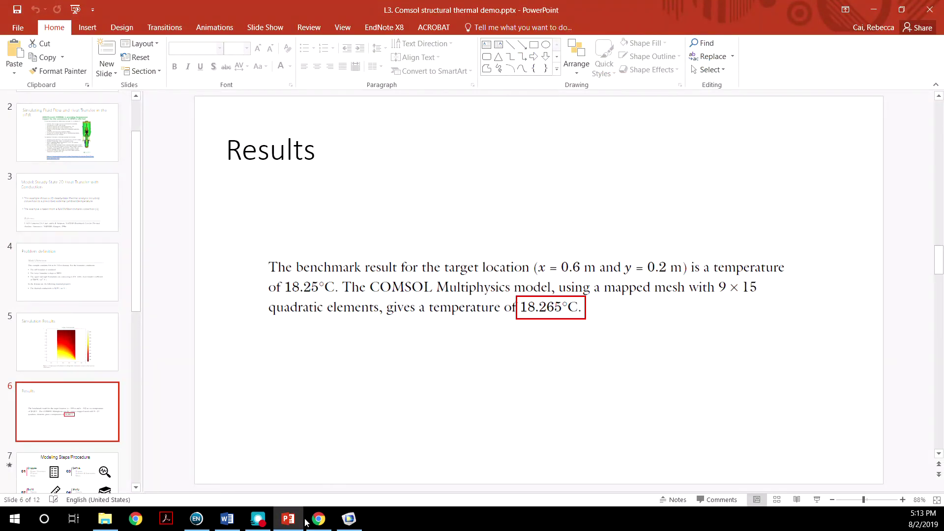
mouse_move(298, 524)
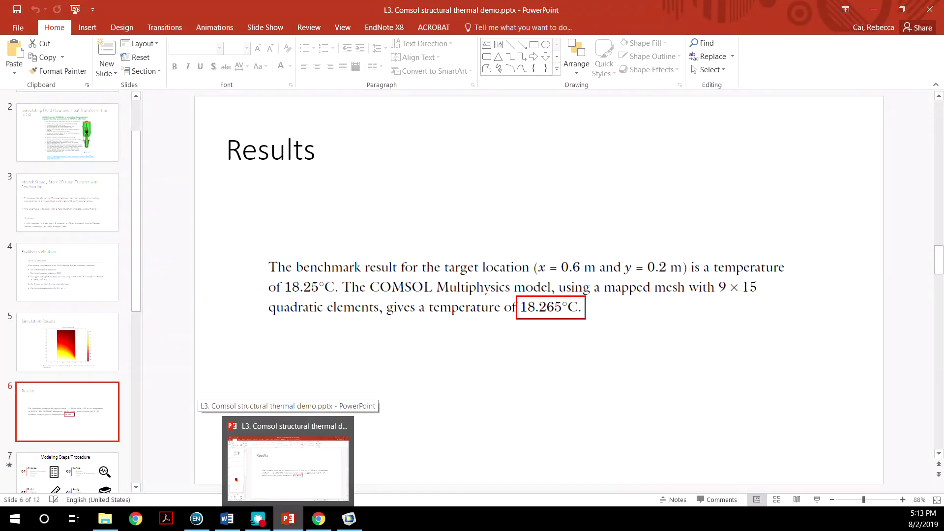
Switch back to COMSOL, where Table 1 lists the 18.265 degC result.
left_click(295, 460)
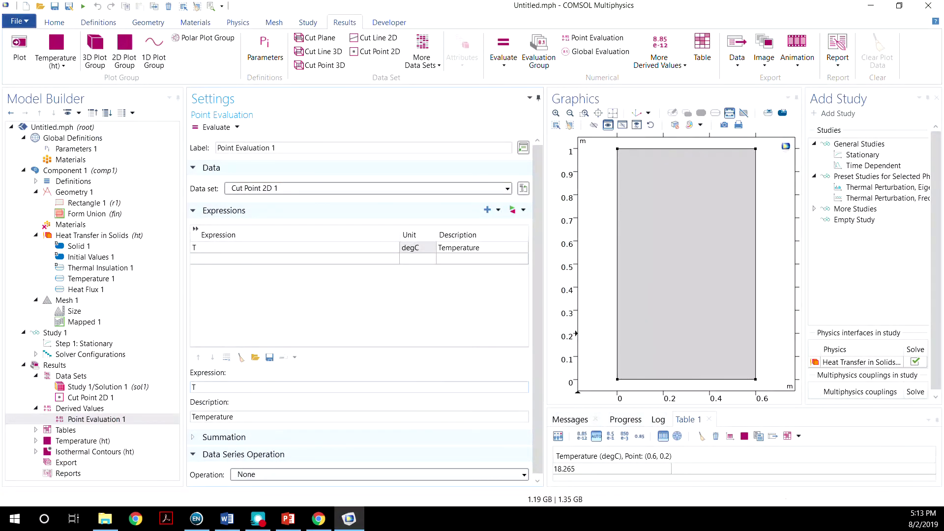